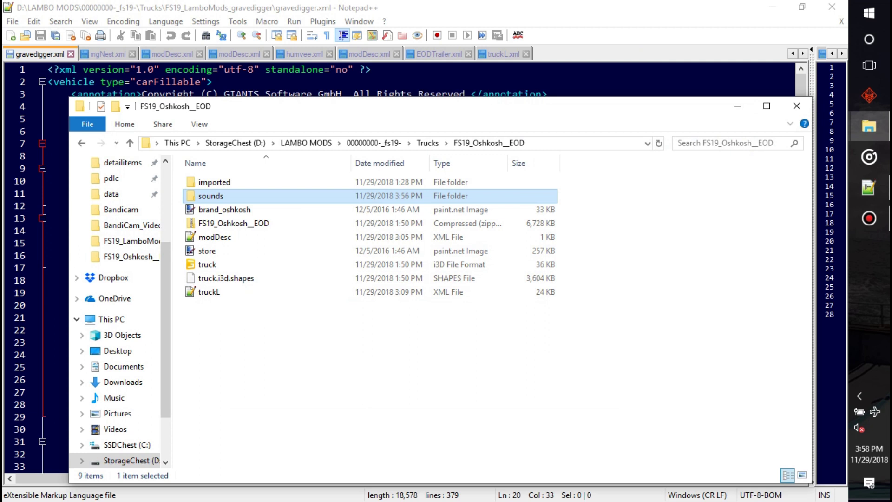
- Rename the gdsounds XML file in the mod's sounds folder to oshkoshsounds
key(F2)
click(399, 344)
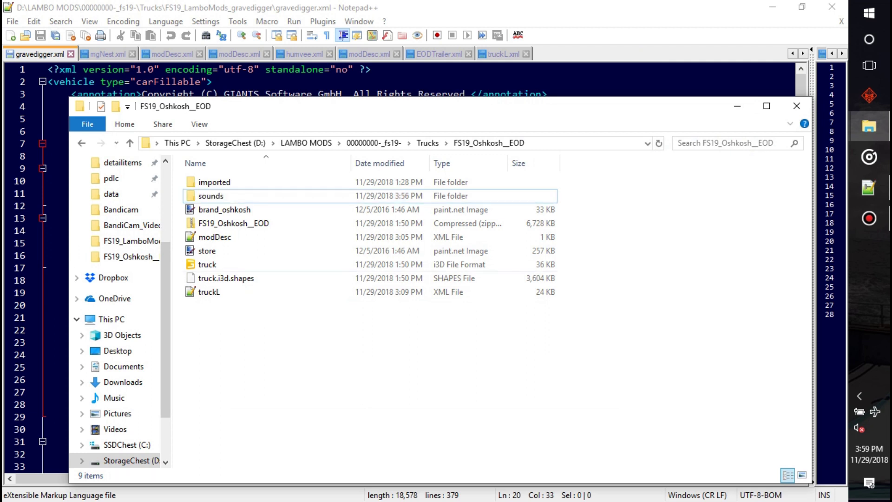
double_click(211, 196)
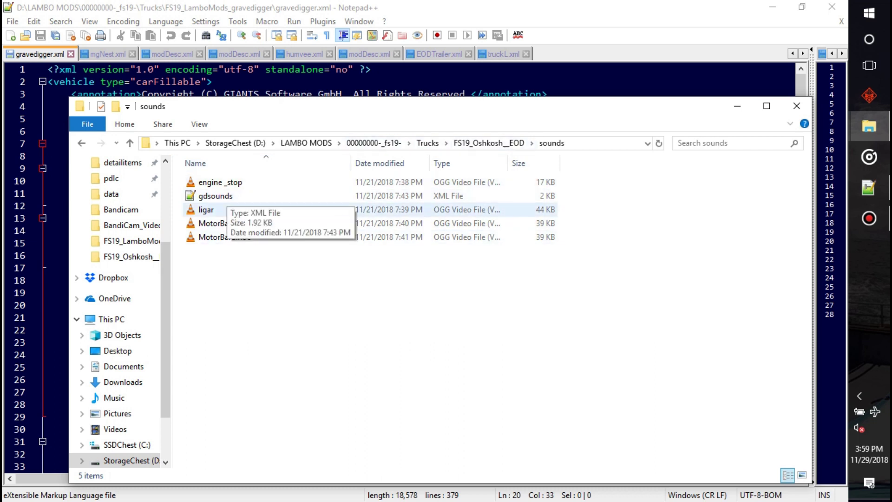
right_click(231, 197)
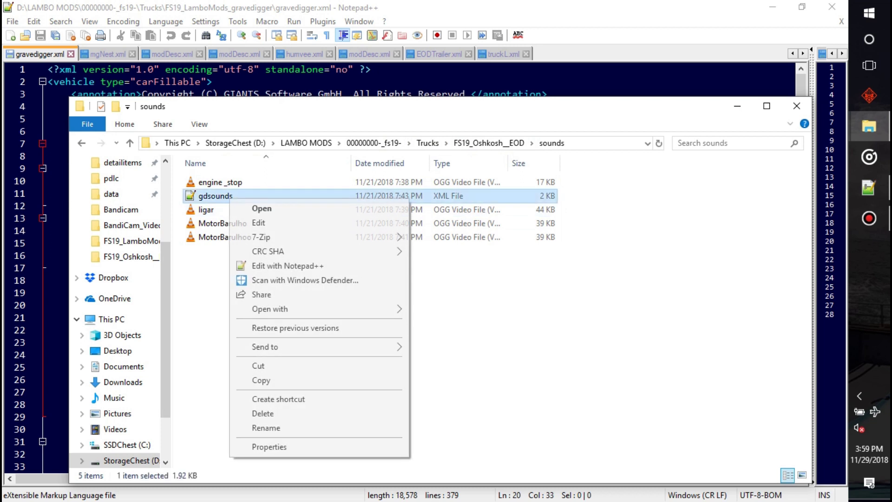
click(266, 428)
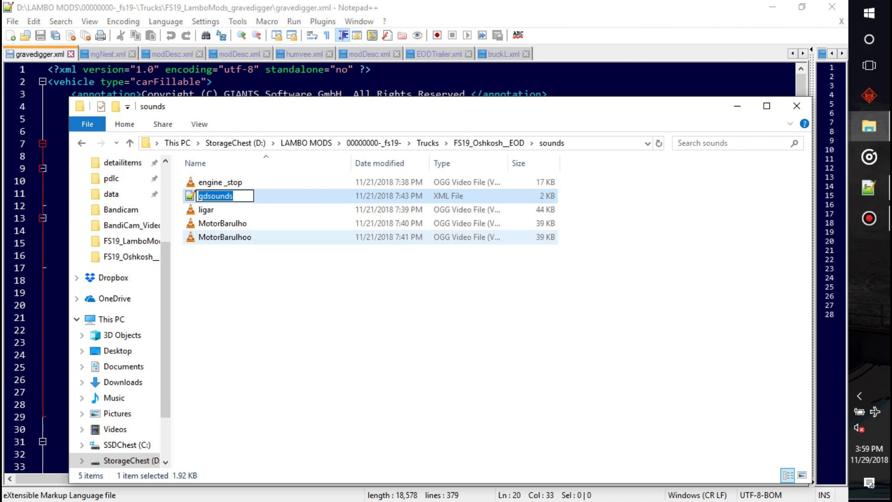
click(207, 196)
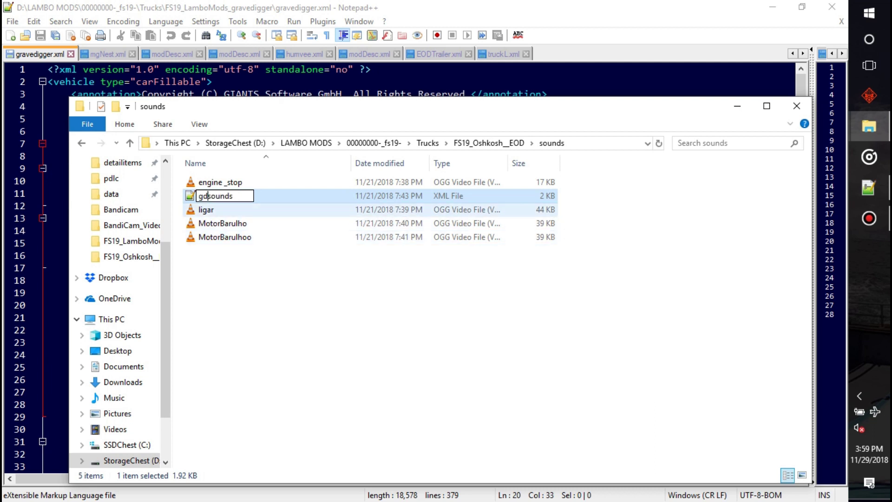
key(BackSpace)
key(BackSpace)
text(oshjkos)
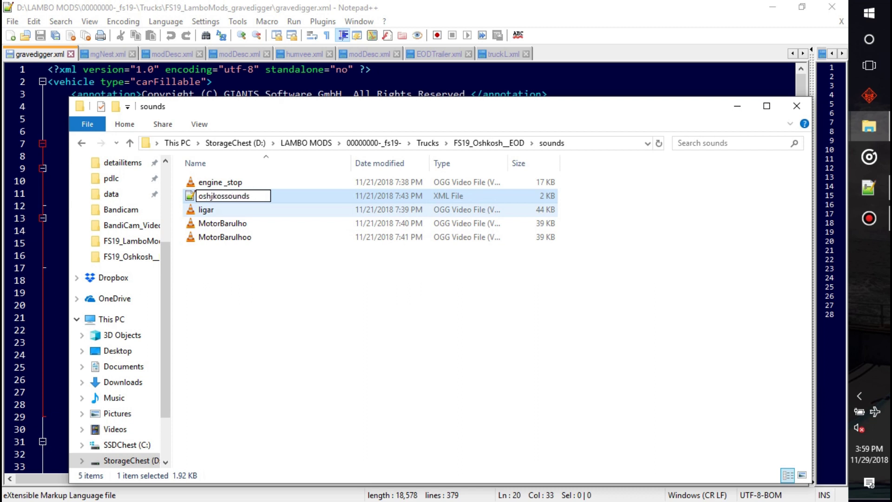
key(BackSpace)
key(BackSpace)
key(BackSpace)
key(BackSpace)
text(kosh)
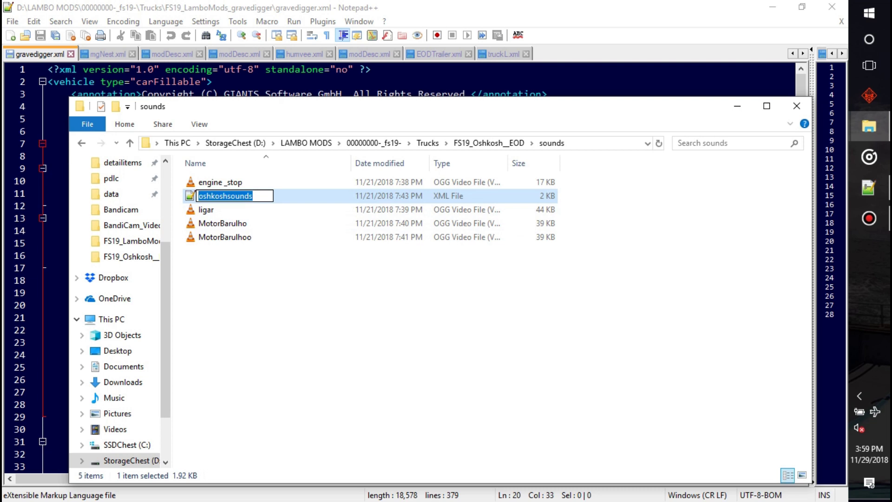
key(Return)
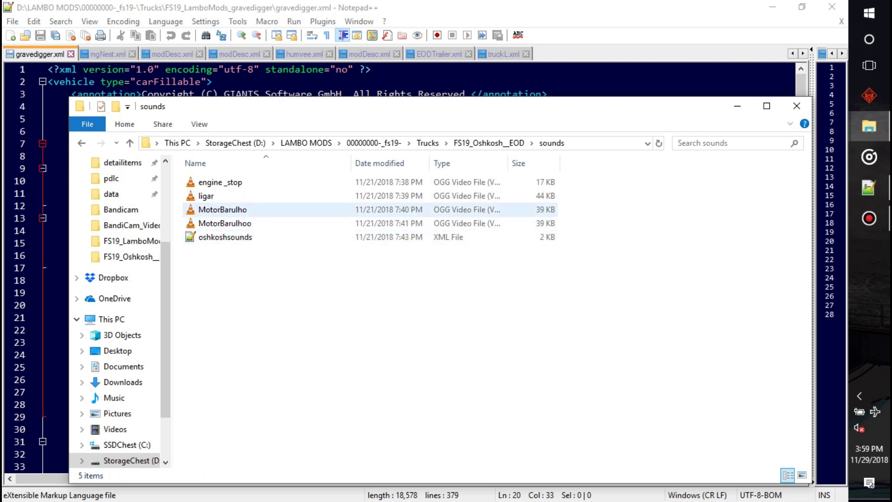
- Return to the FS19_Oshkosh__EOD folder and open the truckL XML file in Notepad++
click(488, 143)
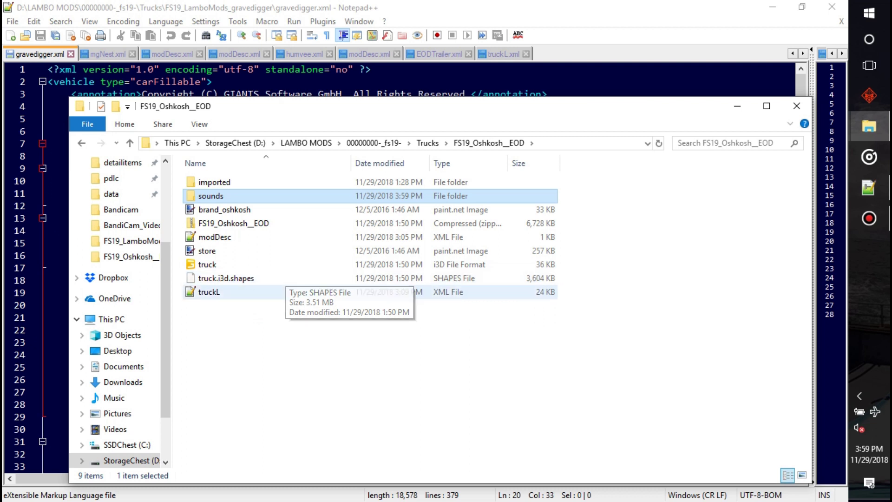
click(224, 292)
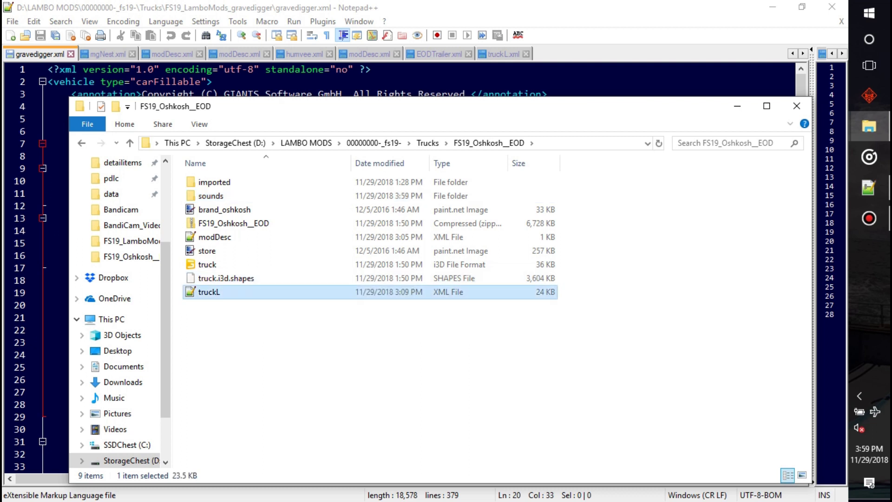
key(Return)
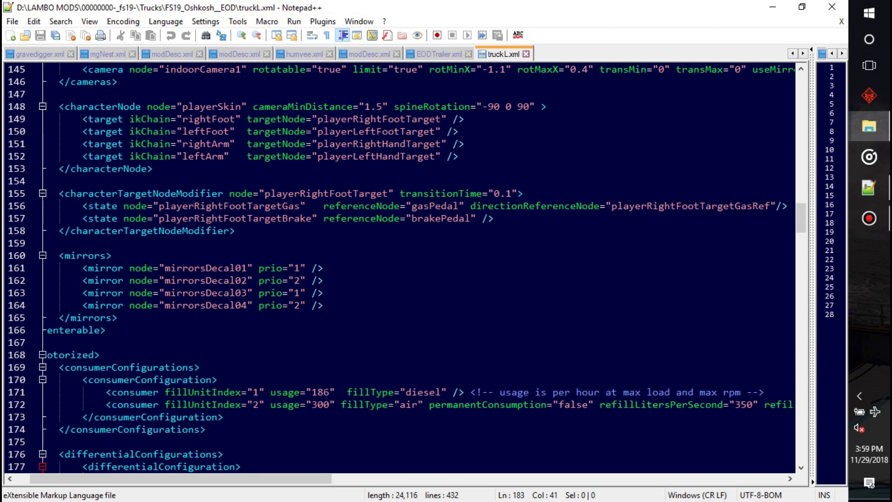
- Set externalSoundFile of the sounds element in truckL.xml's motorized section to "sounds/oshkoshsounds.xml"
scroll(399, 268, down, 4)
scroll(404, 267, down, 4)
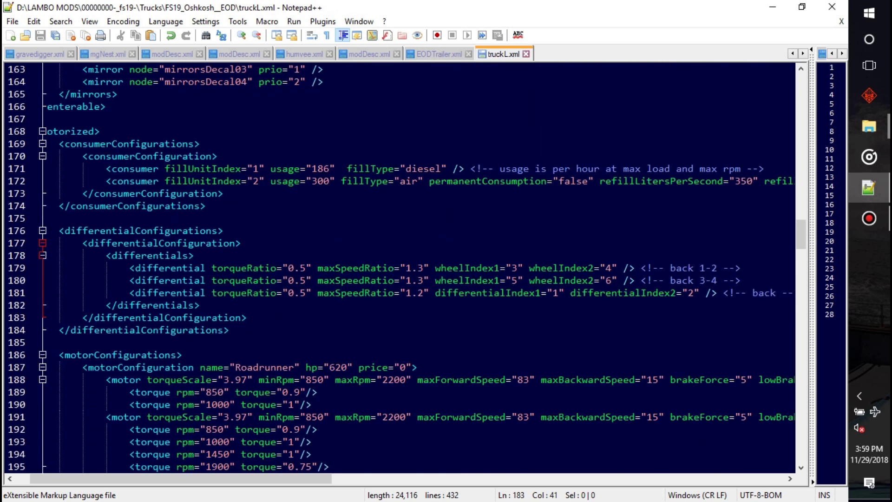
scroll(404, 267, down, 2)
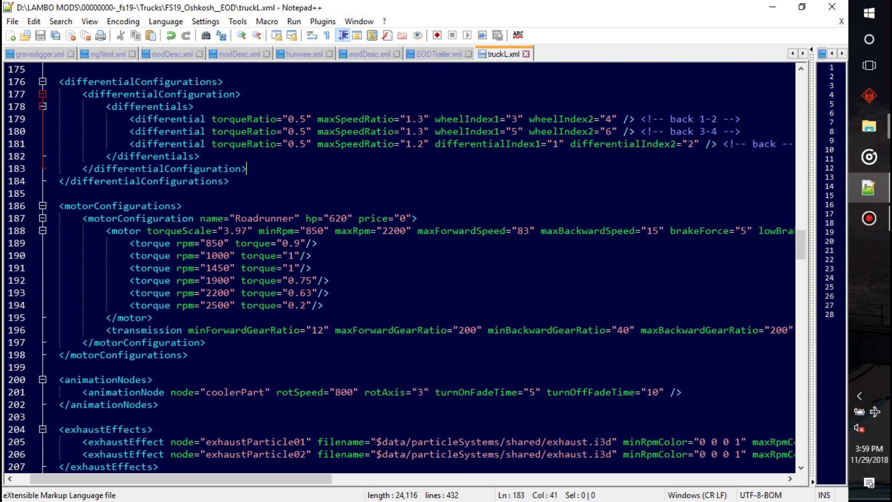
scroll(404, 268, down, 1)
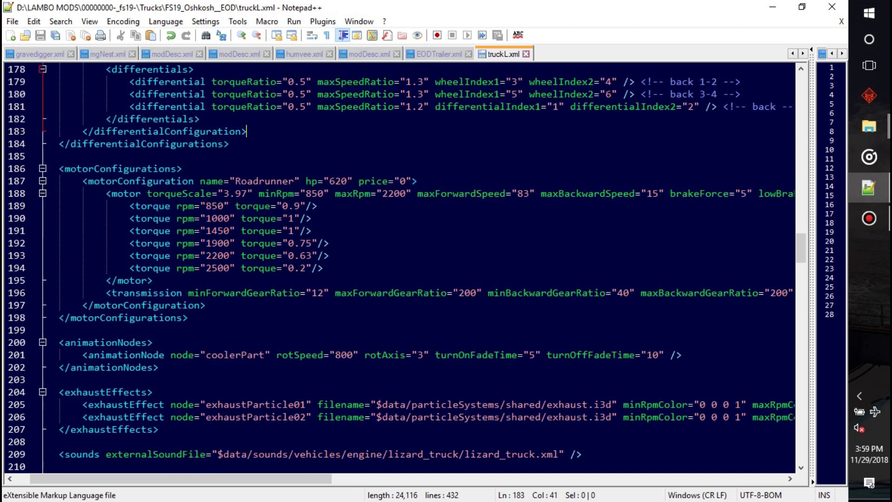
scroll(404, 267, down, 4)
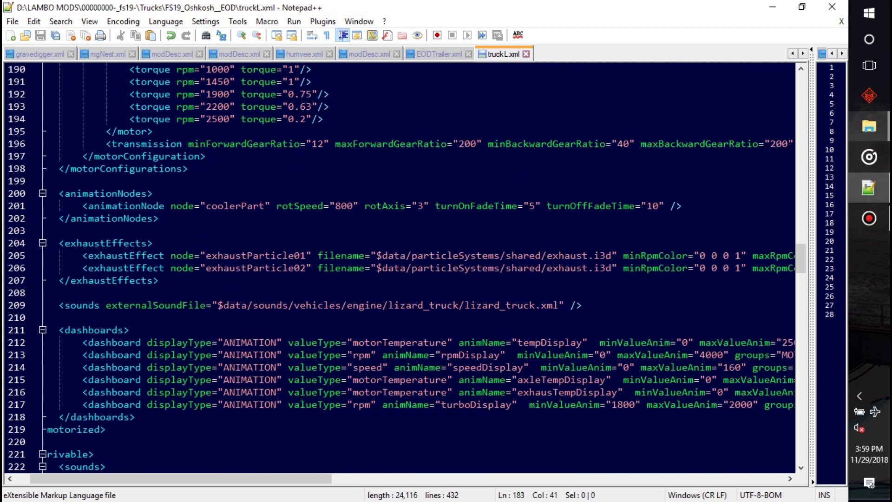
mouse_move(869, 126)
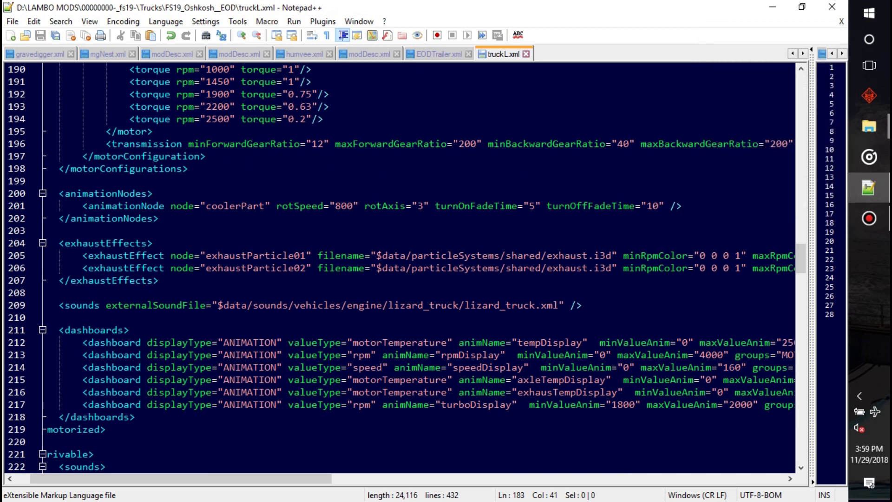
drag(253, 305, 428, 305)
key(Delete)
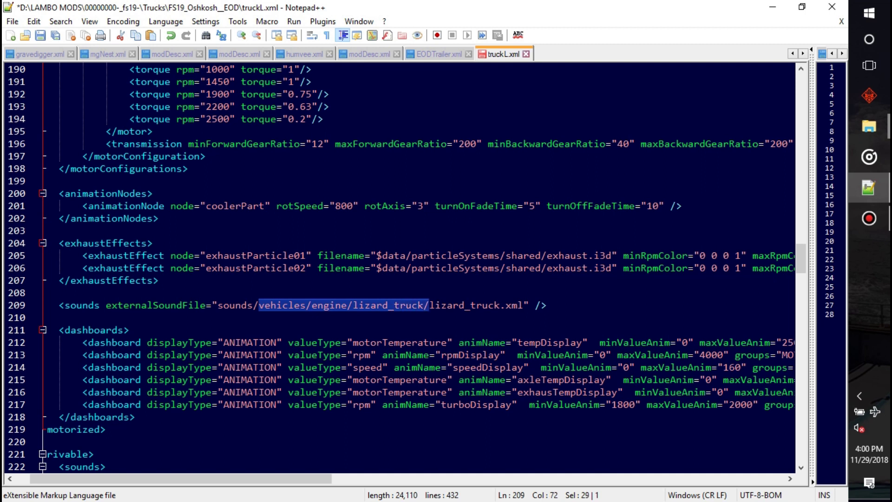
key(Delete)
drag(330, 305, 258, 305)
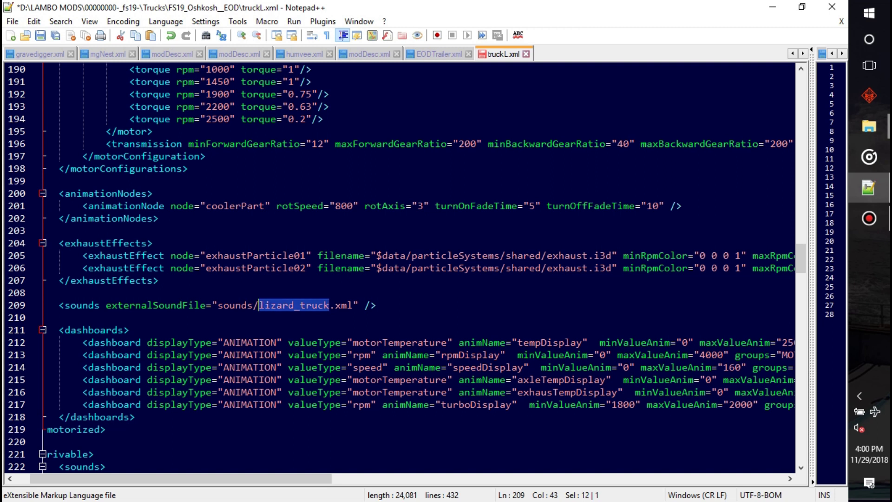
text(oshkoshsounds)
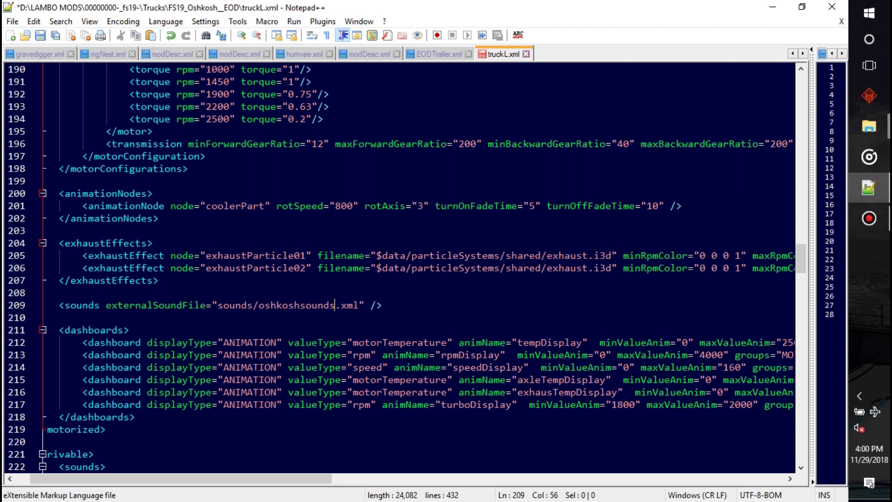
key(Down)
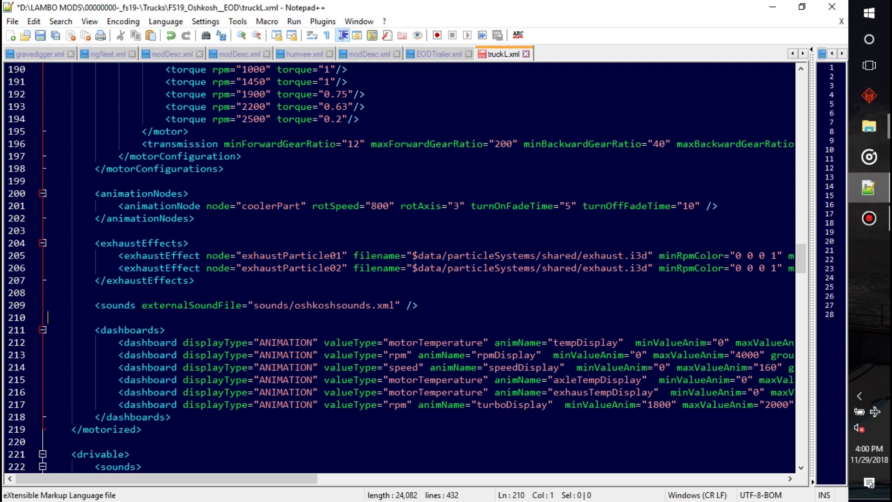
- Open the oshkoshsounds XML file from the mod's sounds folder in Notepad++
click(868, 188)
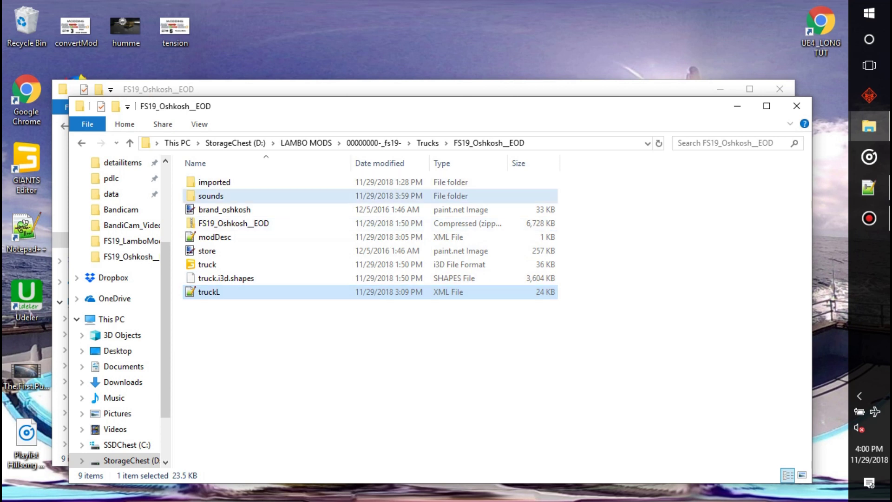
double_click(211, 196)
double_click(225, 237)
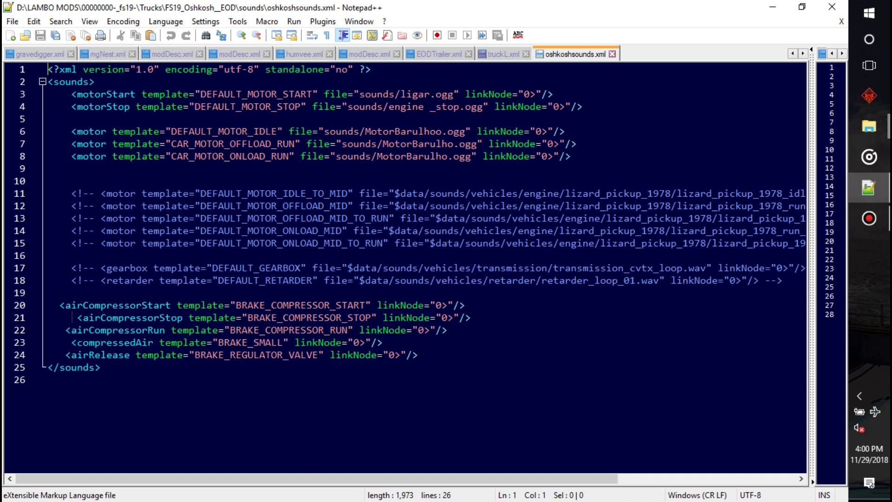
click(604, 168)
- Check the sounds and FS19_Oshkosh__EOD folders in File Explorer, and return to Notepad++ with oshkoshsounds.xml beside M1070A1.xml
click(868, 126)
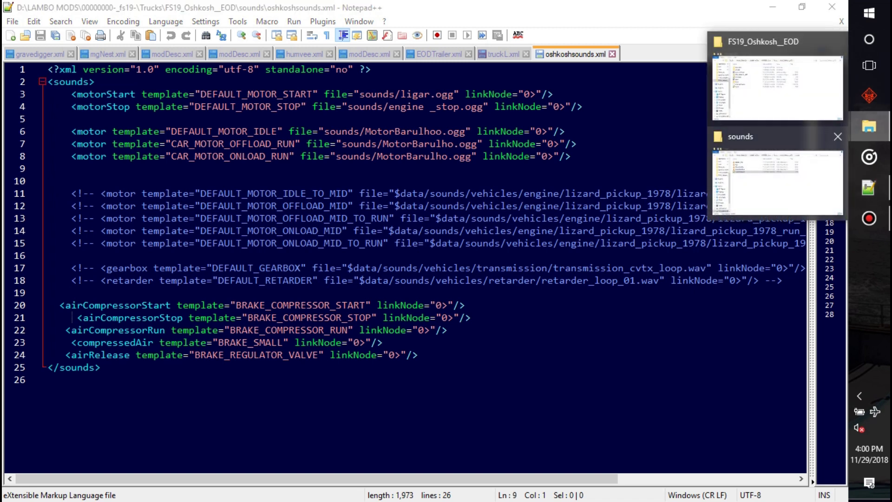
click(777, 182)
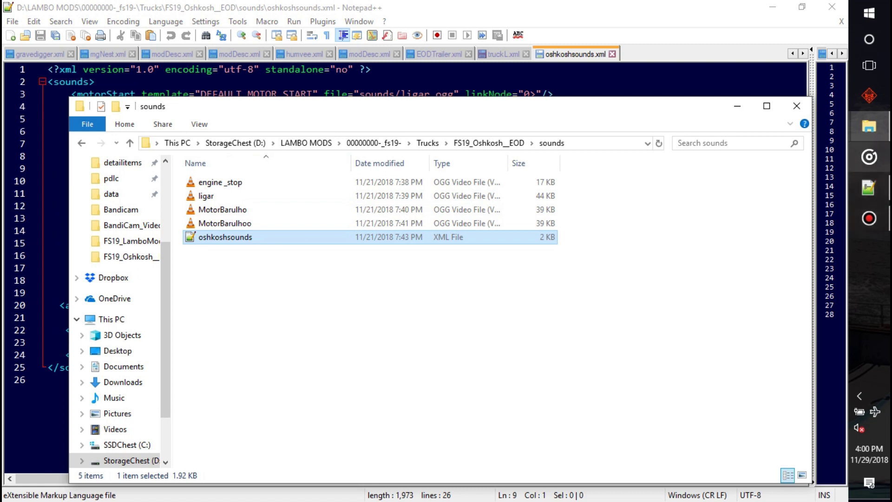
click(869, 126)
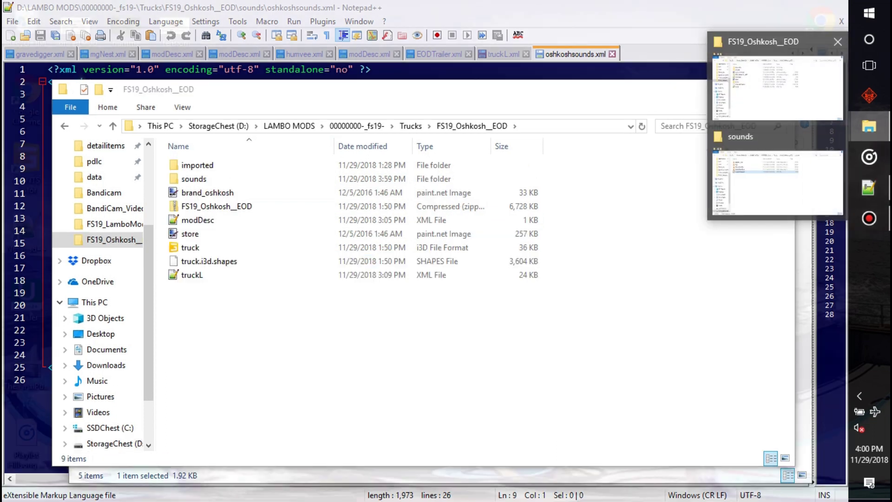
click(778, 88)
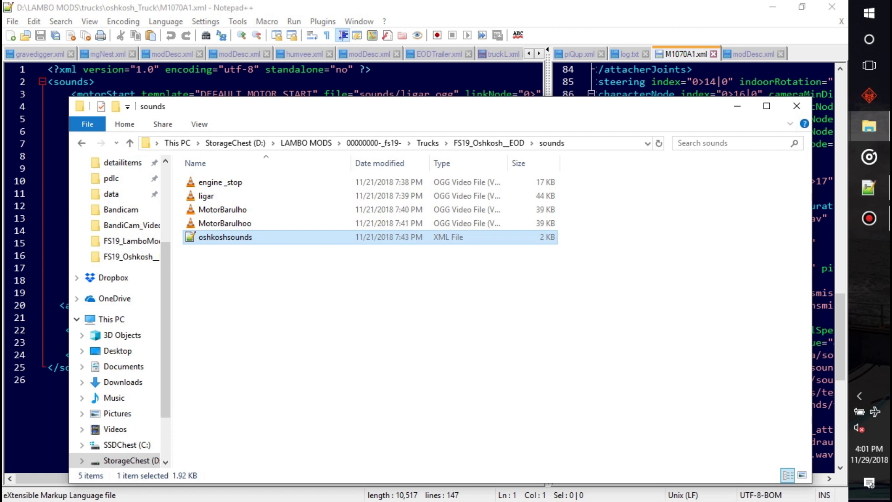
key(alt+Tab)
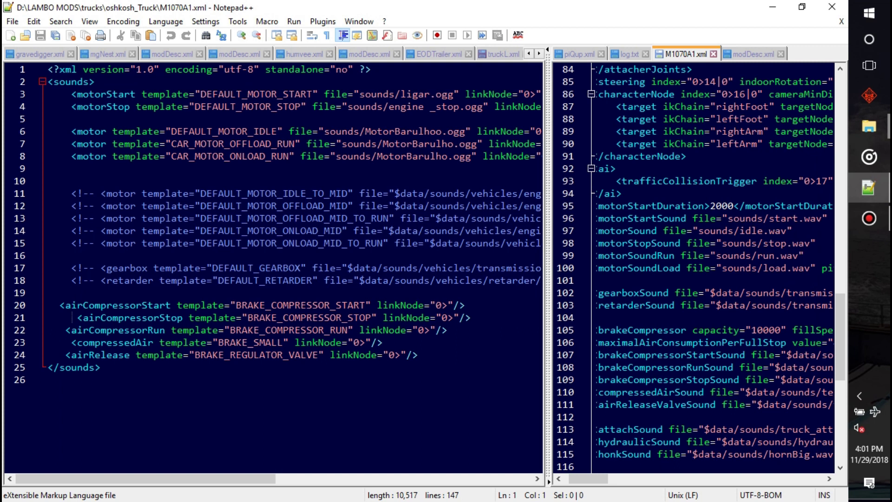
- Change the motorStart file in oshkoshsounds.xml to "sounds/start.ogg", copying the name start from the motorStartSound line in M1070A1.xml
drag(822, 218, 728, 218)
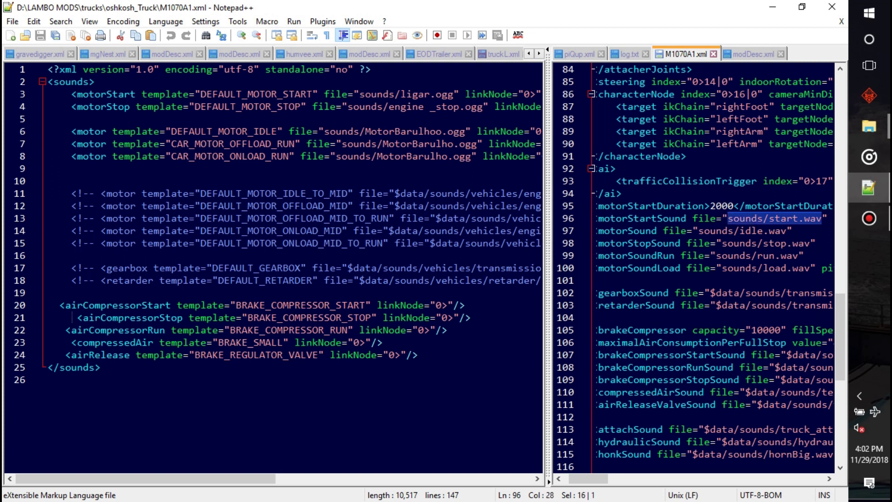
click(450, 94)
drag(450, 93, 411, 93)
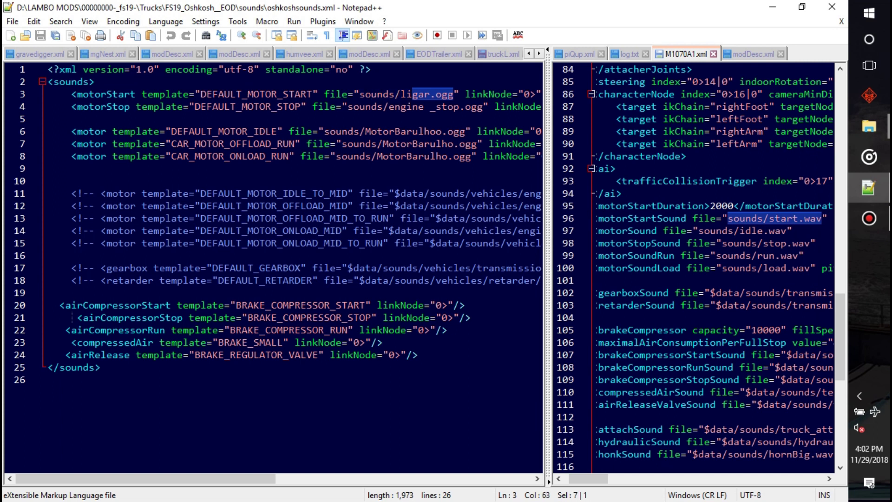
click(784, 218)
double_click(784, 219)
key(ctrl+c)
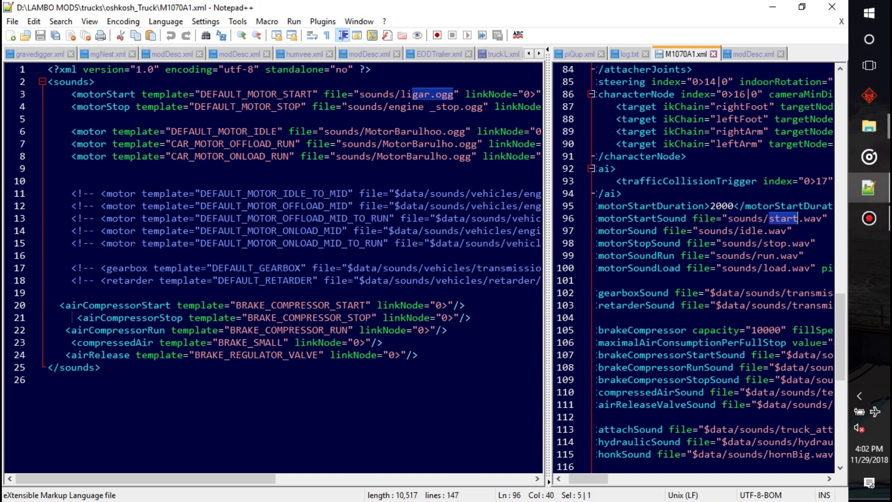
click(419, 94)
double_click(419, 94)
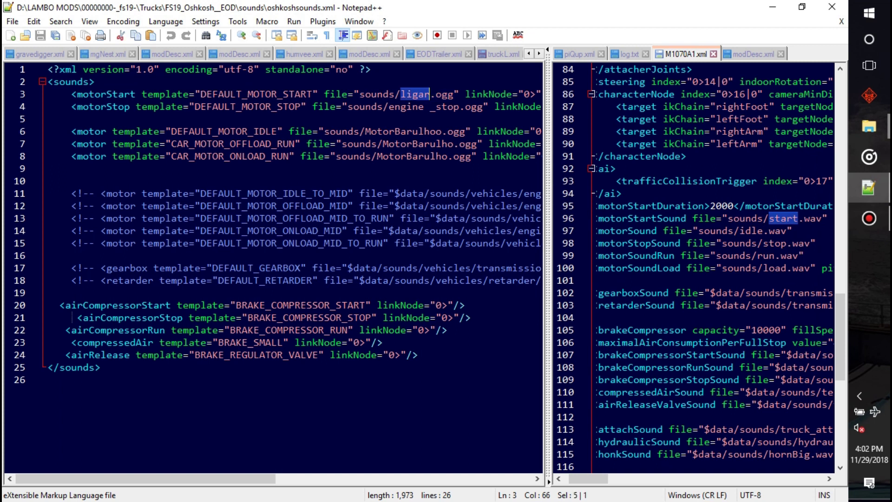
key(ctrl+v)
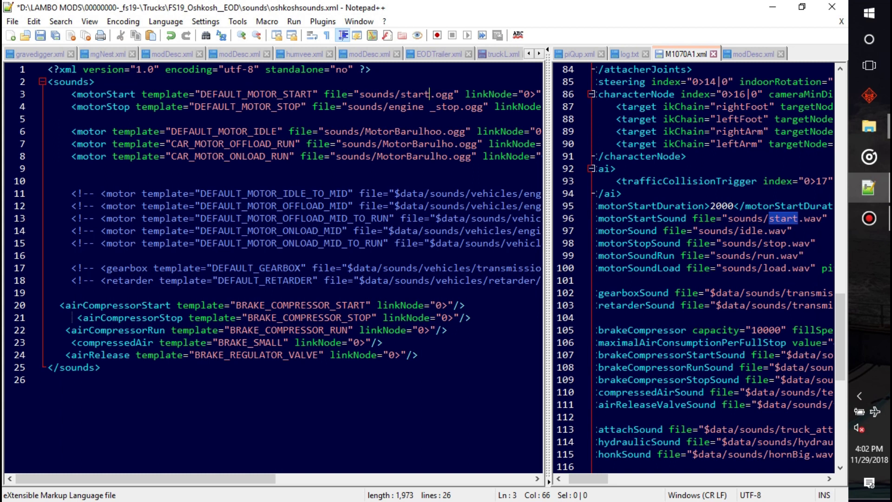
- Change the motorStop file in oshkoshsounds.xml to "sounds/stop.ogg", matching the name in the motorStopSound line of M1070A1.xml
double_click(774, 243)
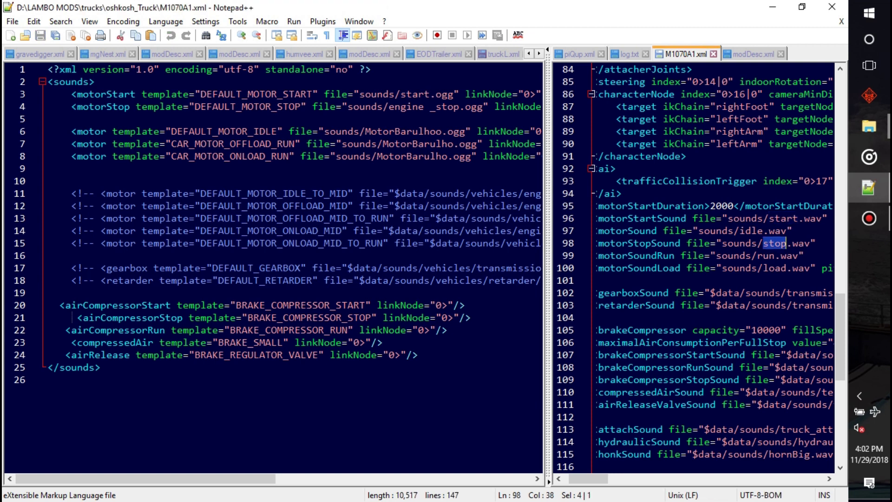
click(453, 106)
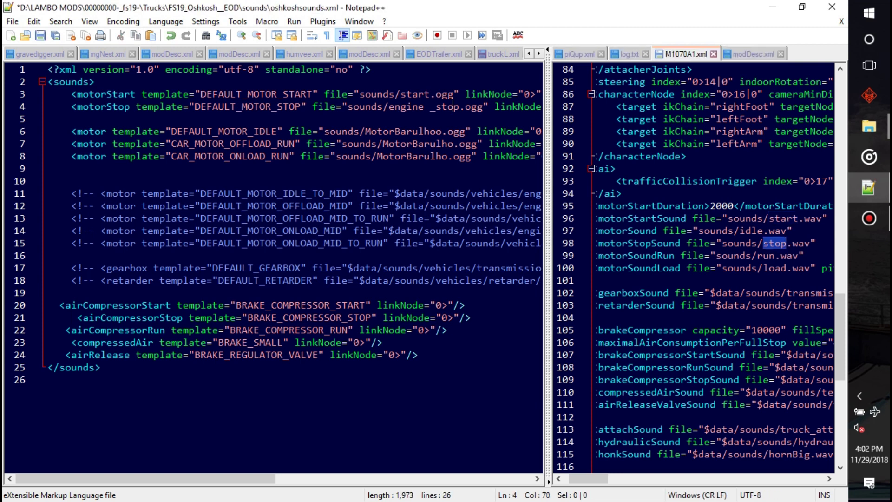
double_click(406, 106)
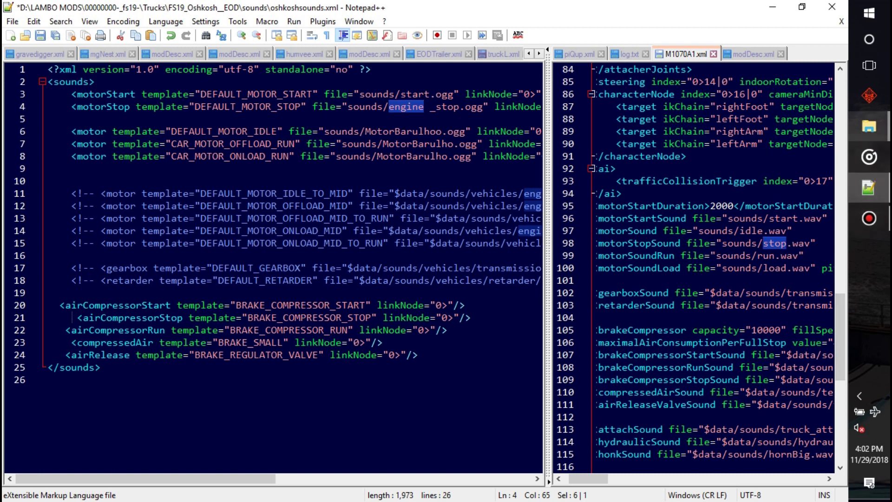
mouse_move(868, 126)
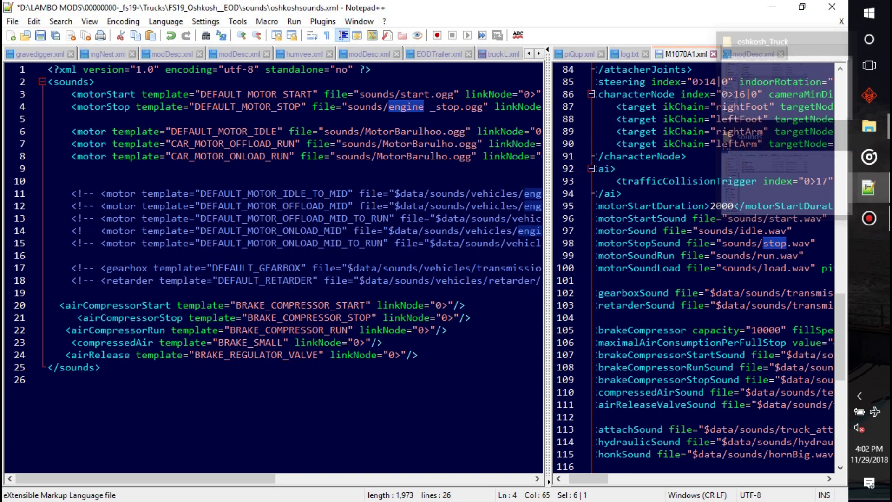
click(868, 218)
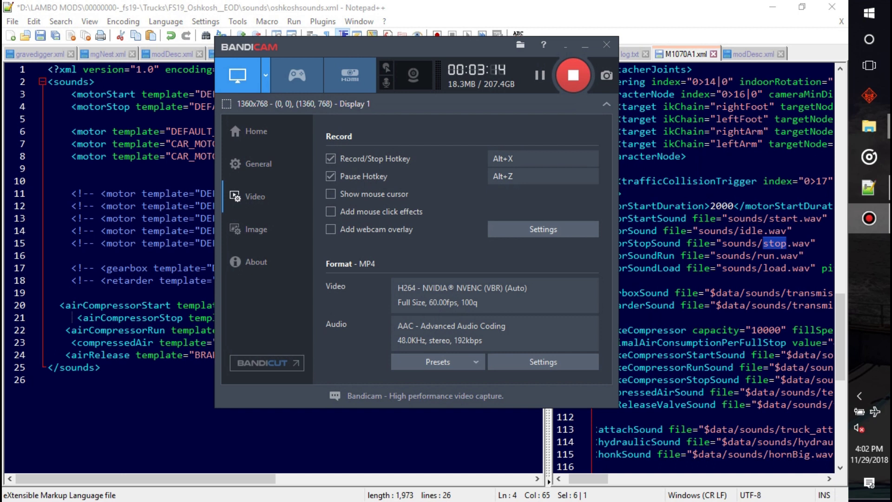
click(869, 218)
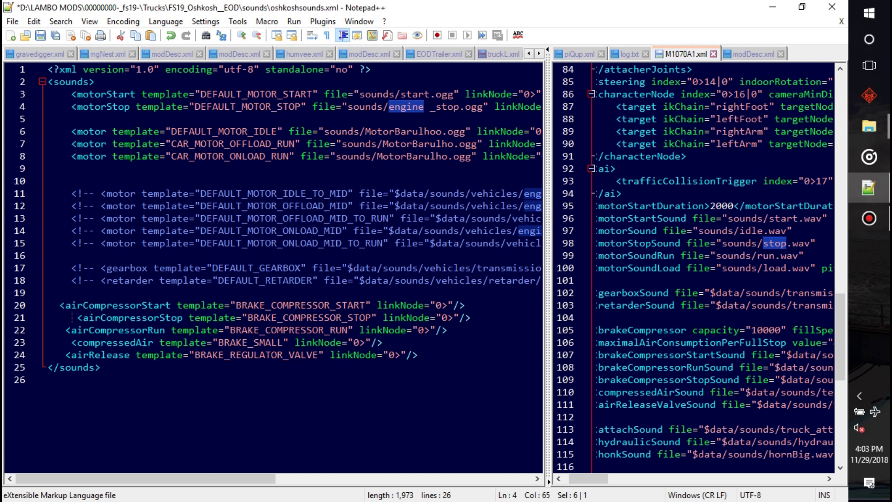
key(Delete)
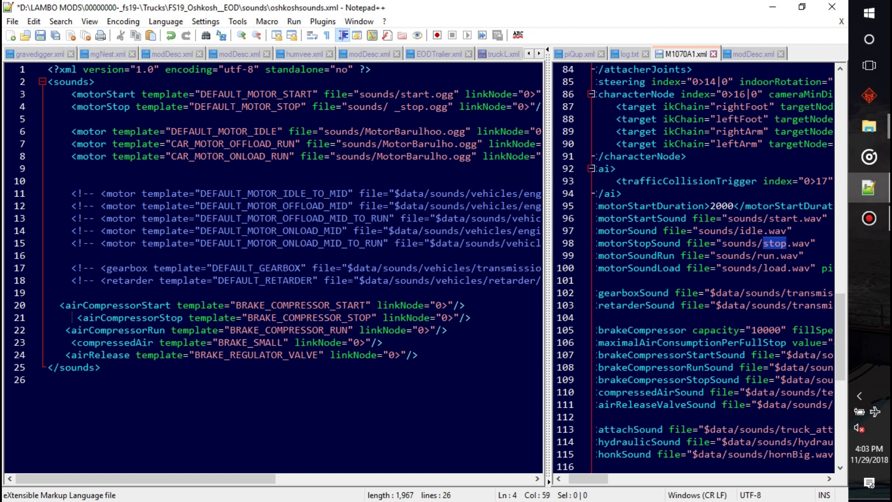
key(Right)
key(Delete)
key(BackSpace)
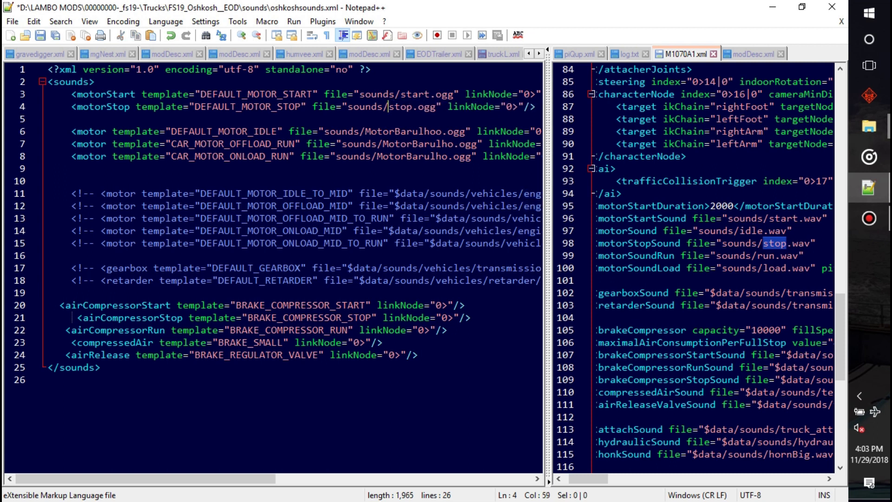
key(ctrl+shift+Right)
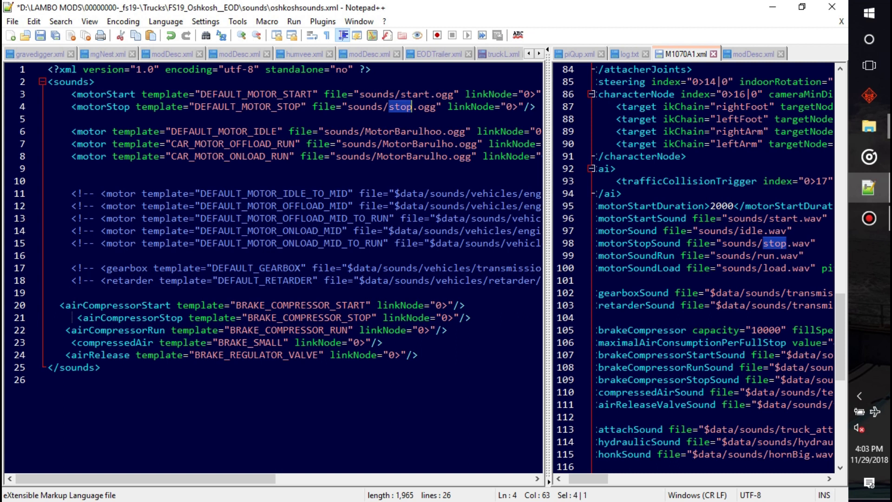
- Set the DEFAULT_MOTOR_IDLE motor file to "sounds/idle.ogg", copying the name idle from the motorSound line in M1070A1.xml
click(750, 231)
double_click(750, 231)
key(ctrl+c)
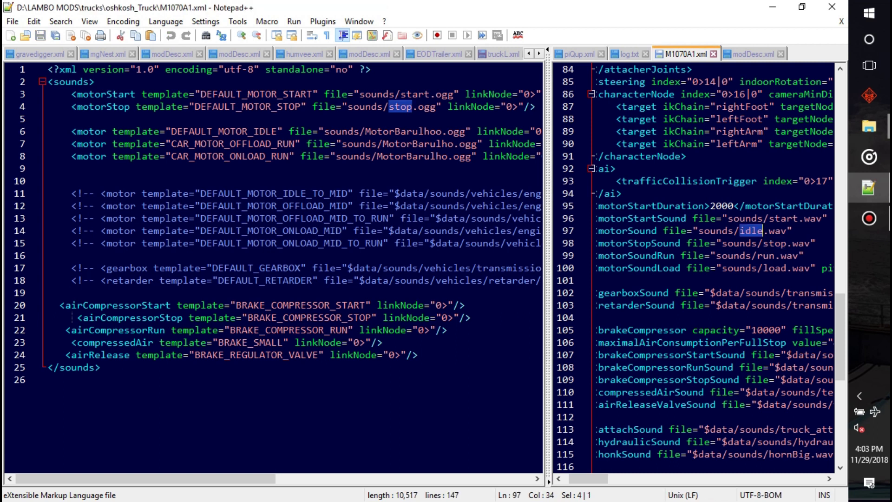
click(405, 131)
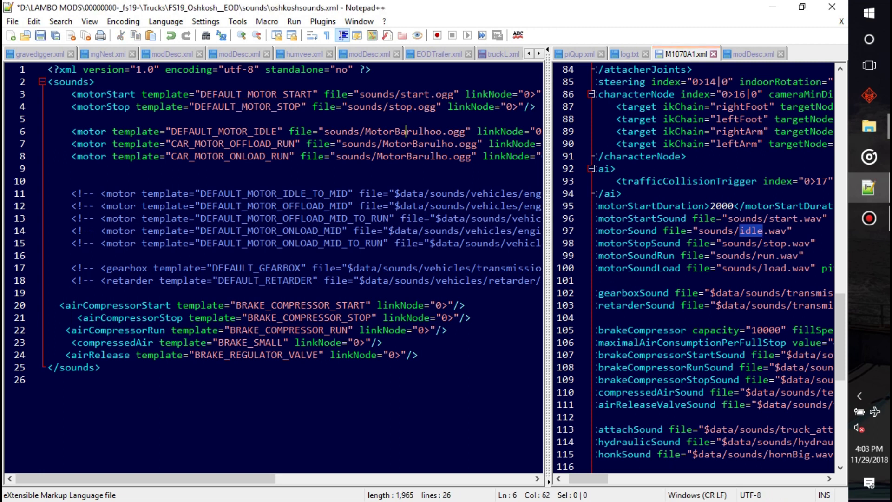
double_click(405, 131)
key(ctrl+v)
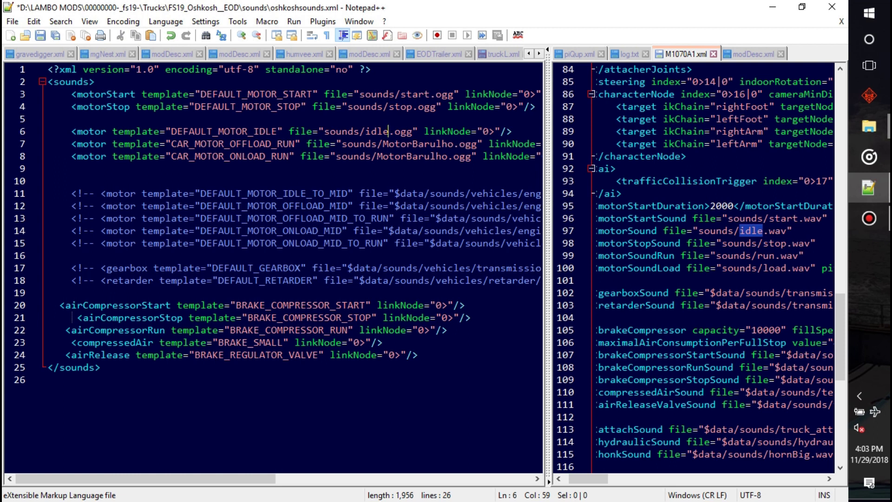
- Set the CAR_MOTOR_OFFLOAD_RUN motor file to "sounds/run.ogg", copying the name run from the motorSoundRun line in M1070A1.xml
click(766, 256)
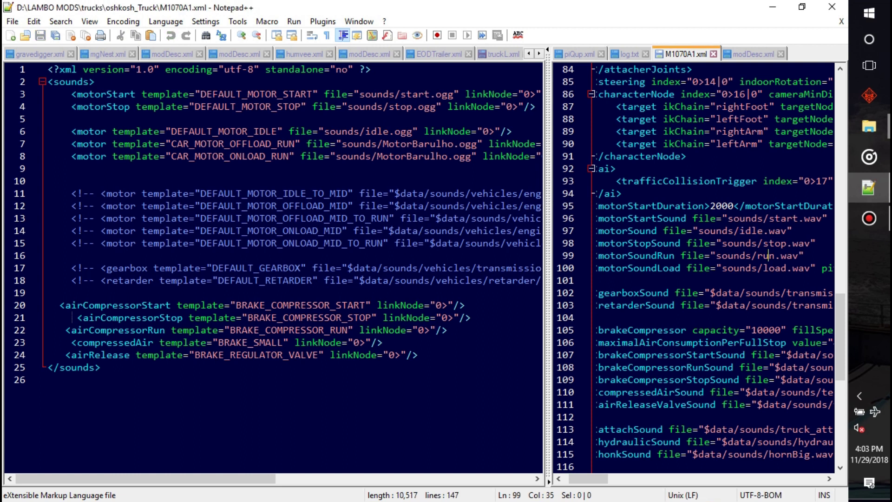
double_click(766, 256)
key(ctrl+c)
click(400, 144)
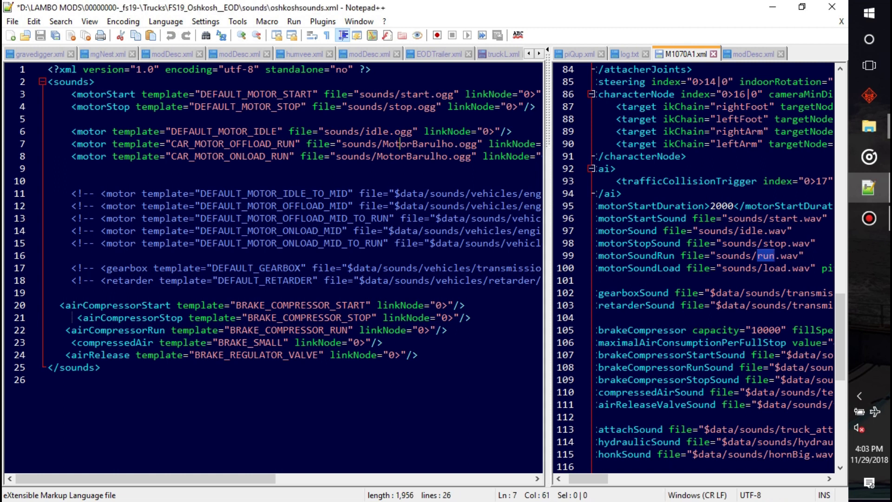
double_click(400, 144)
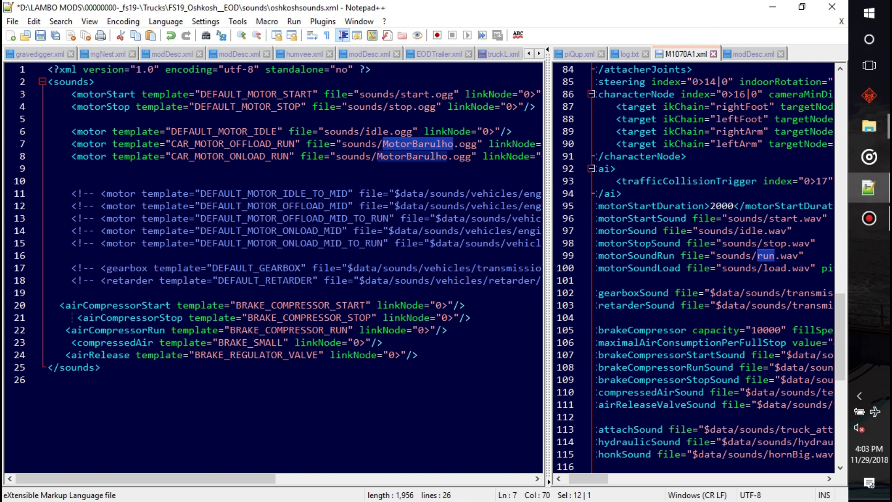
key(ctrl+v)
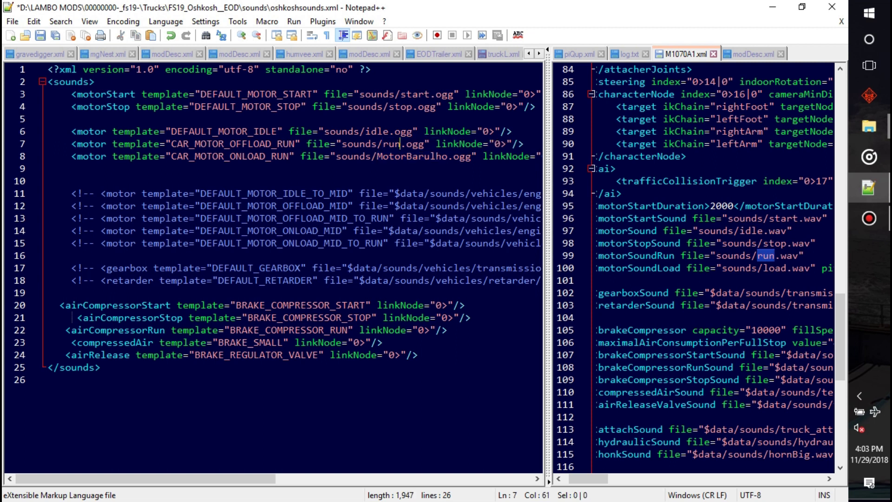
- Set the CAR_MOTOR_ONLOAD_RUN motor file to "sounds/load.ogg", copying load from the motorSoundLoad line, and save oshkoshsounds.xml
double_click(775, 268)
key(ctrl+c)
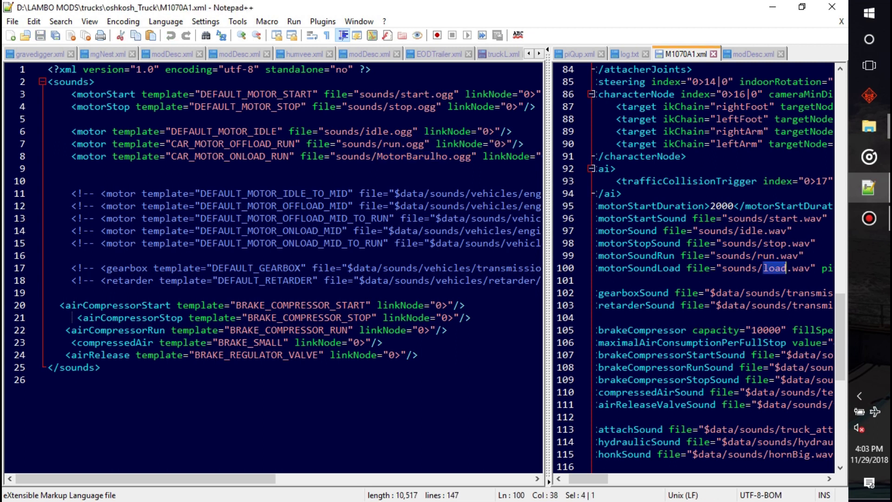
click(400, 156)
double_click(400, 156)
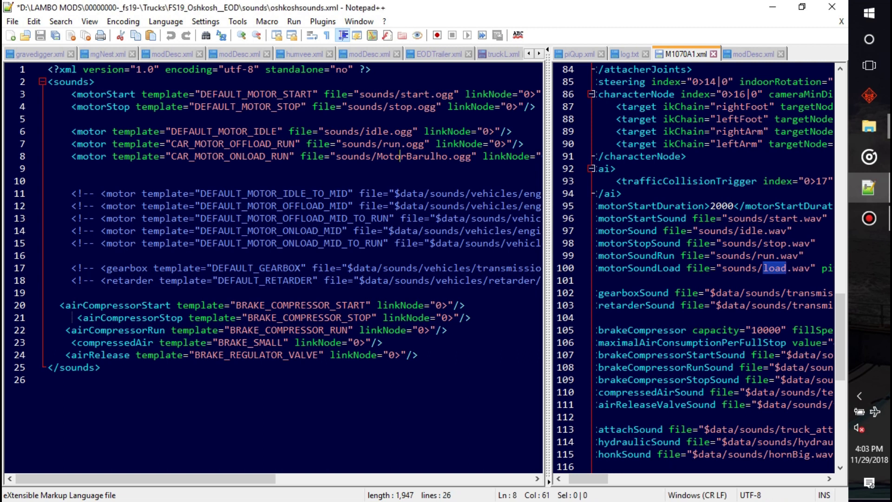
key(ctrl+v)
click(423, 193)
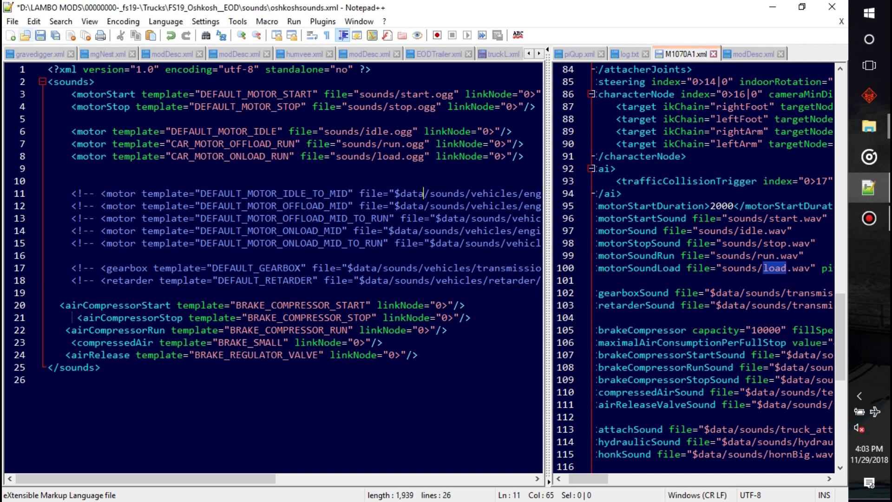
key(ctrl+s)
- Switch to File Explorer and open the sounds folder of oshkosh_Truck, keeping the motor lines in oshkoshsounds.xml visible behind it
click(869, 126)
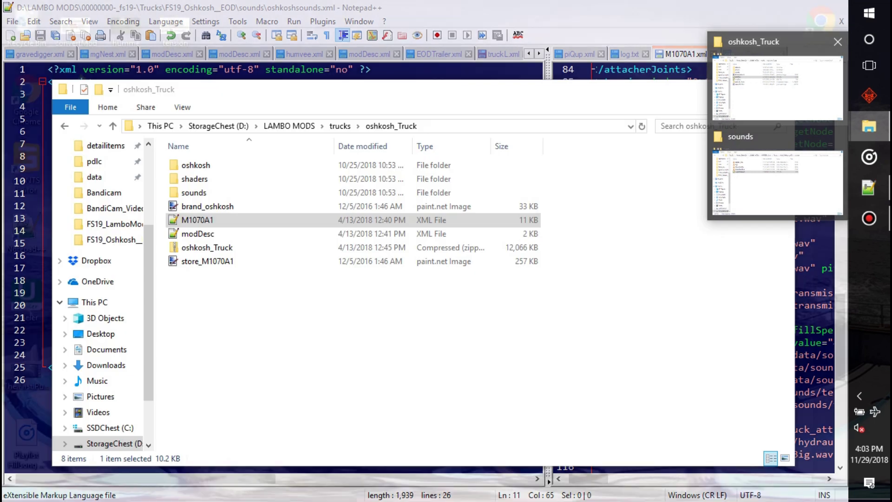
click(777, 89)
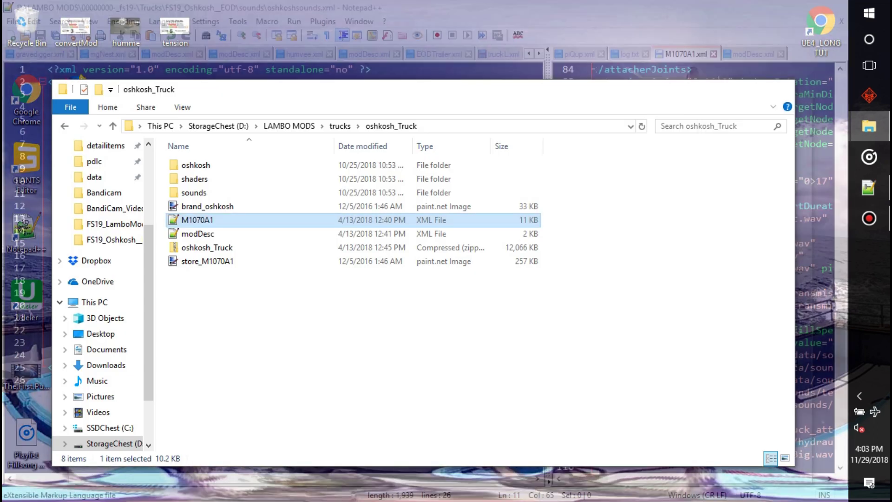
click(194, 193)
key(Return)
drag(298, 89, 325, 213)
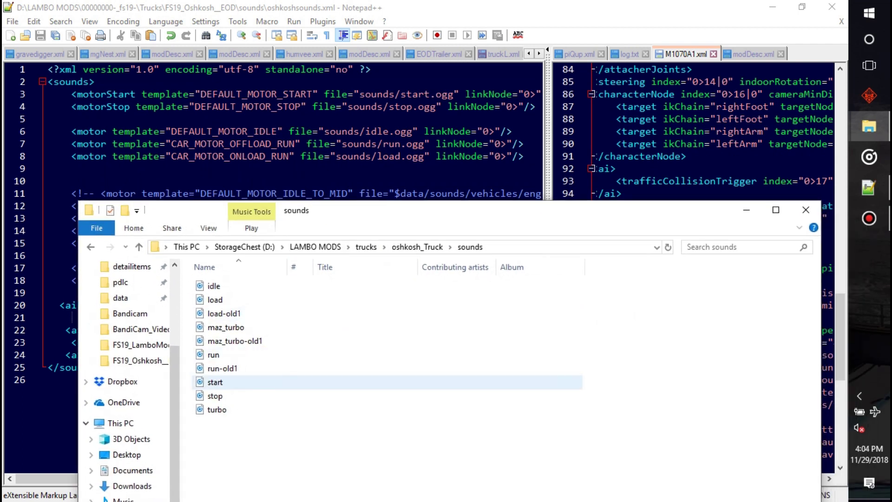
- Select and copy the start, stop, idle, run and load WAV files from the oshkosh_Truck sounds folder
click(231, 382)
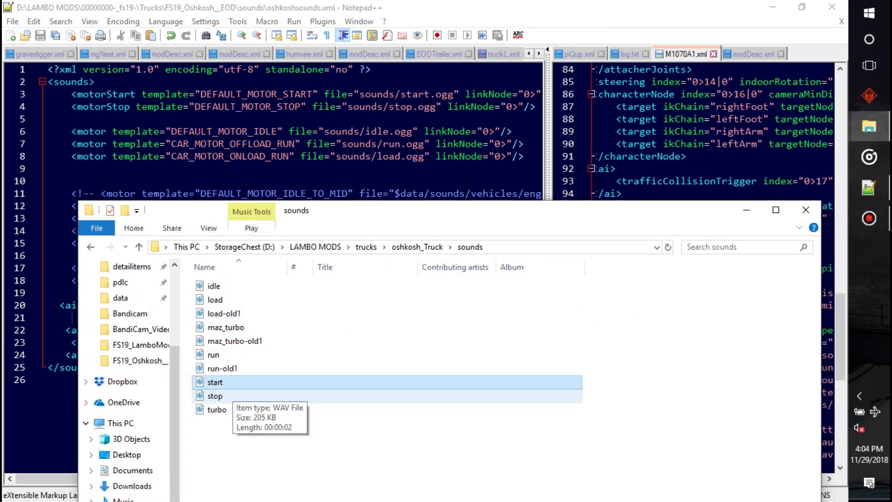
ctrl+click(232, 395)
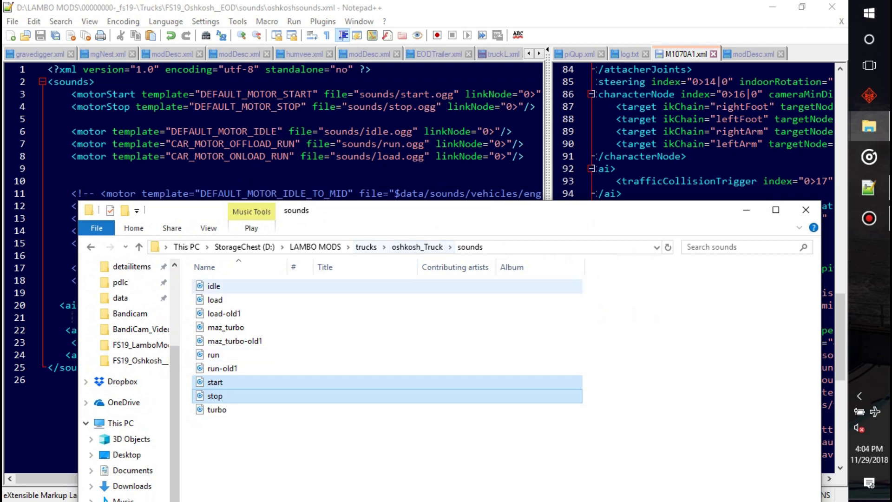
ctrl+click(214, 286)
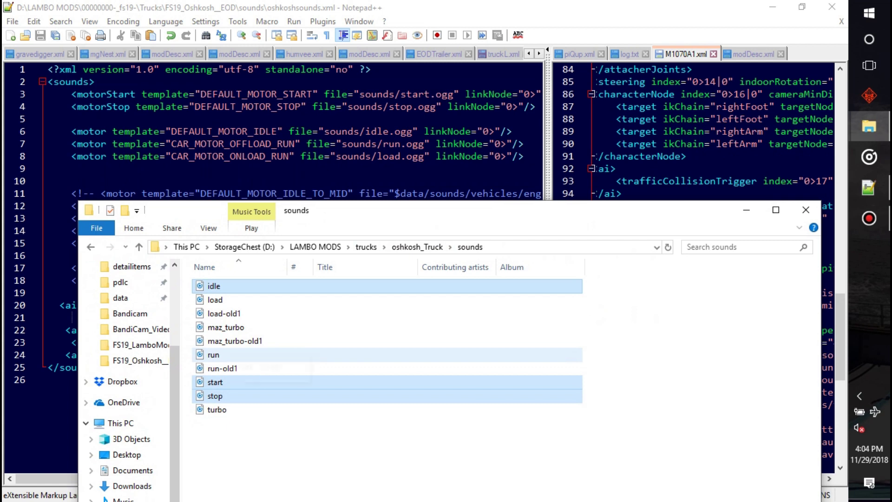
ctrl+click(214, 355)
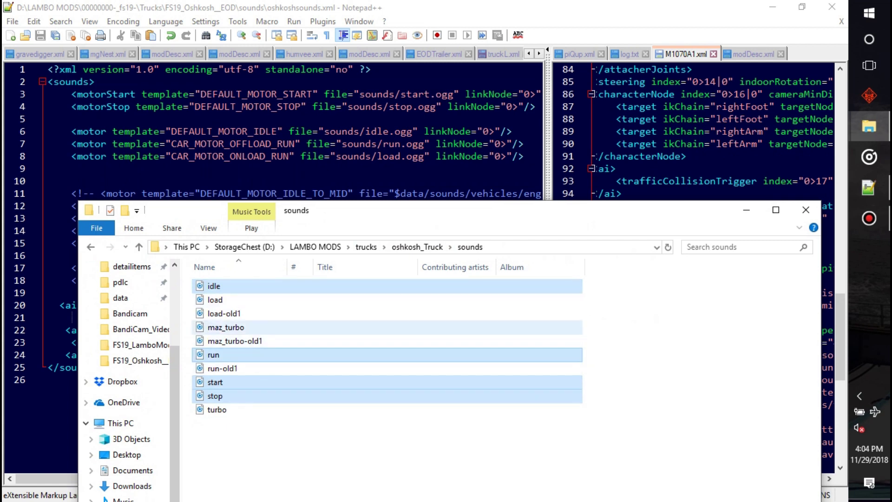
ctrl+click(214, 300)
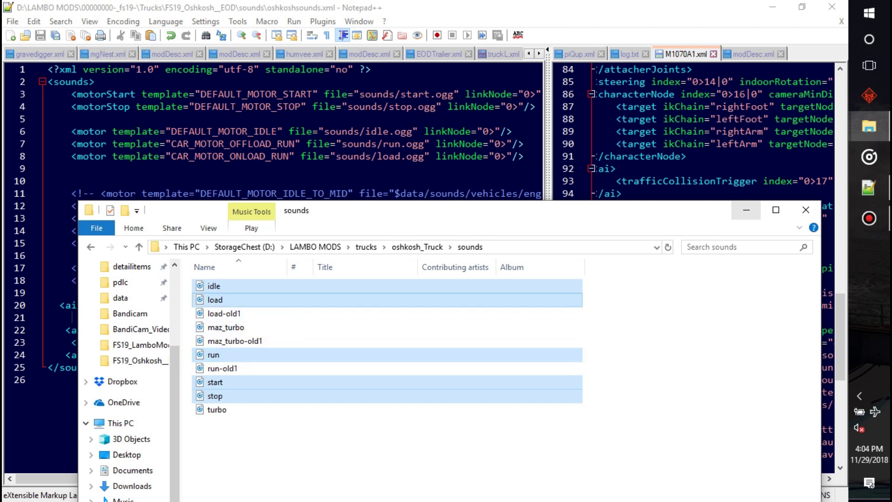
drag(706, 218, 495, 153)
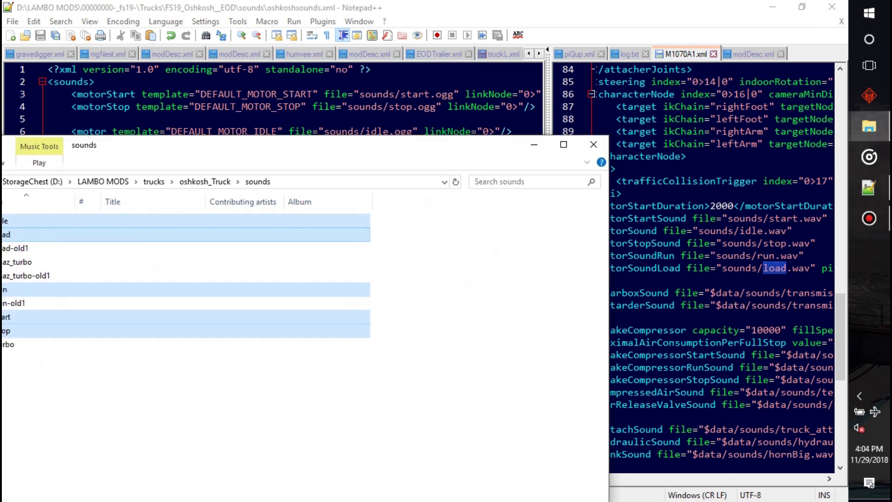
scroll(720, 269, down, 2)
scroll(720, 269, up, 4)
drag(401, 146, 685, 116)
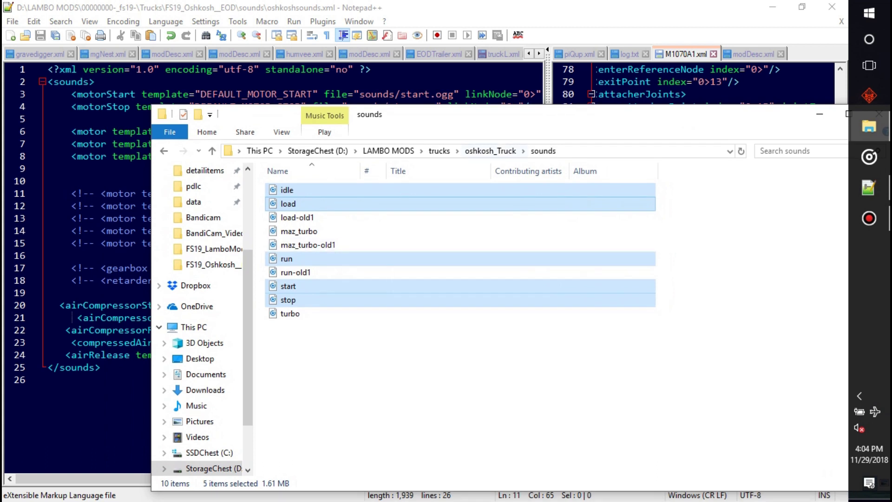
- Replace the engine _stop, ligar, MotorBarulho and MotorBarulhoo OGG files in the FS19_Oshkosh__EOD sounds folder with the copied WAV files
click(868, 126)
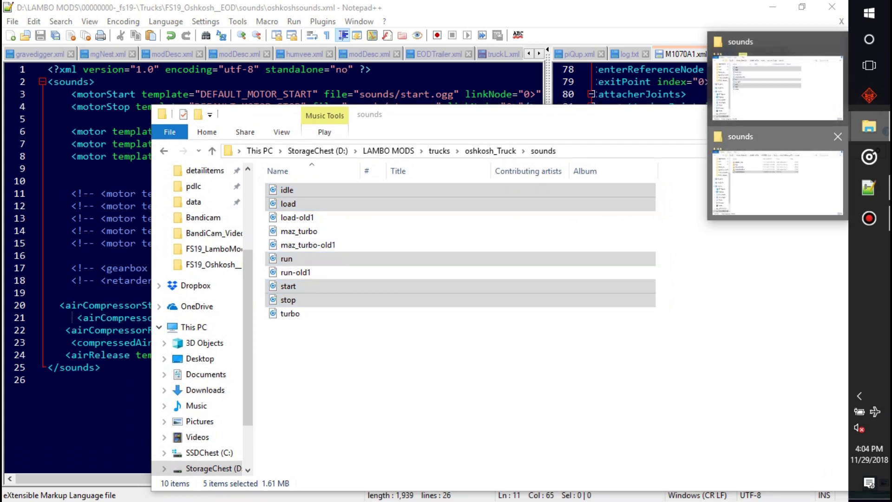
click(775, 179)
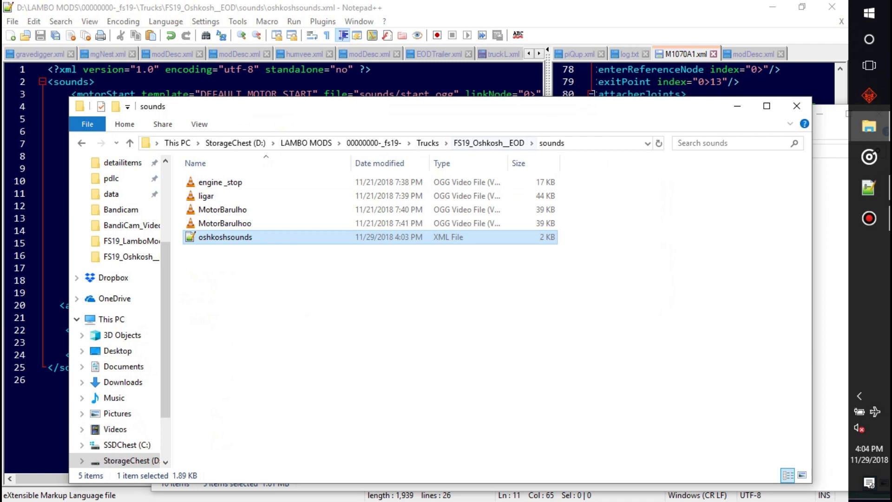
click(325, 224)
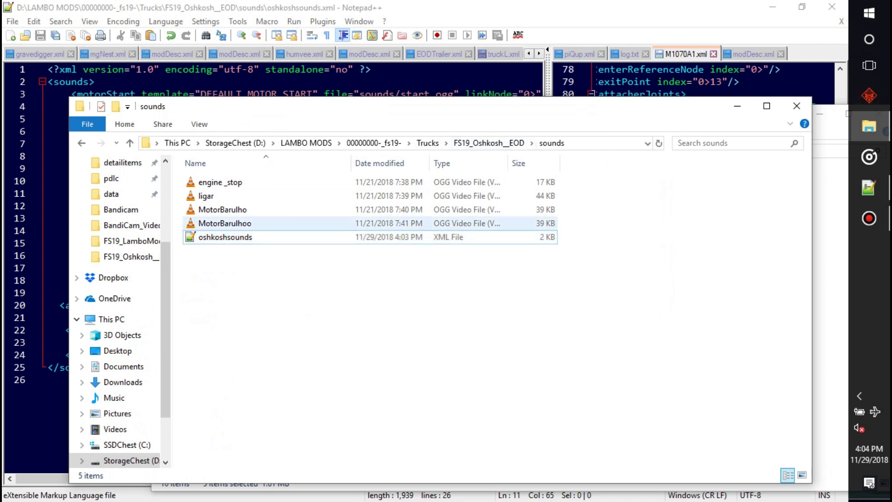
click(326, 223)
shift+click(325, 182)
key(Delete)
key(ctrl+v)
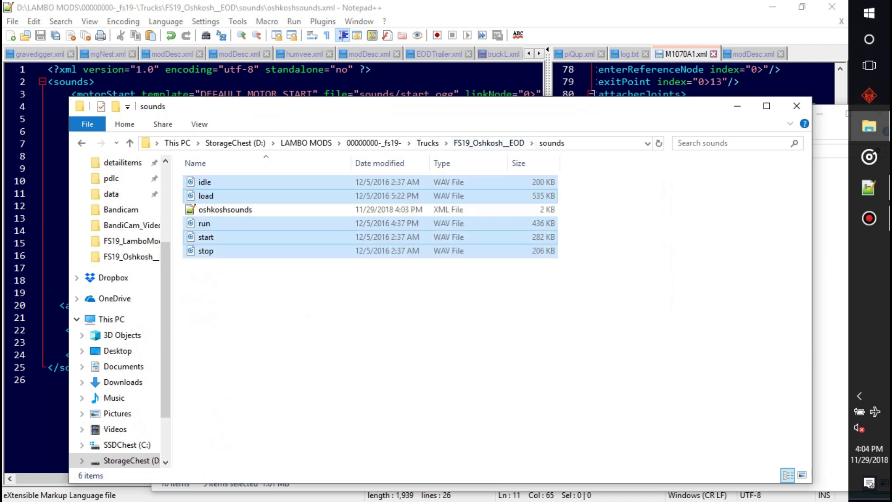
click(288, 292)
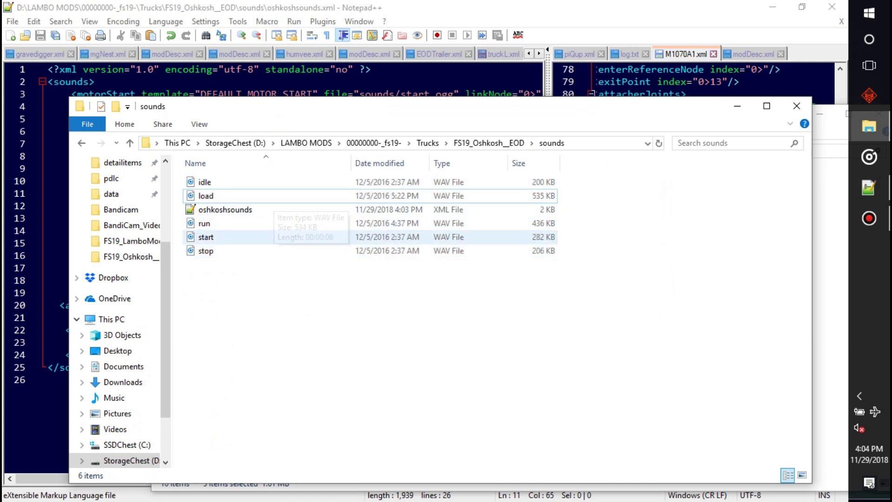
- Open Audacity, place its window beside the FS19_Oshkosh__EOD sounds folder, and import the start WAV file
click(869, 13)
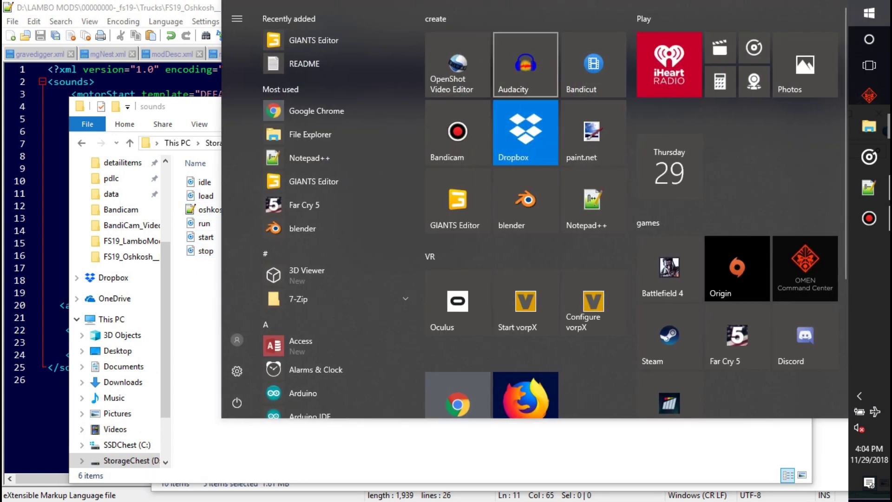
click(527, 65)
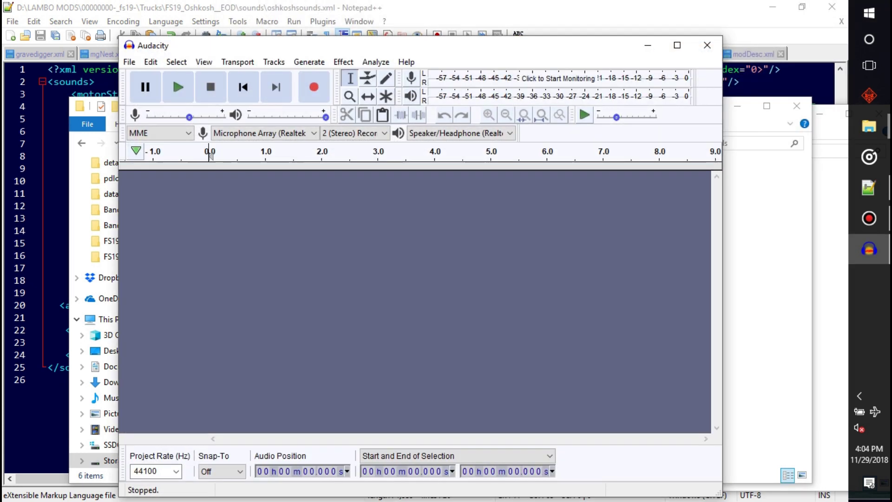
drag(497, 47, 682, 55)
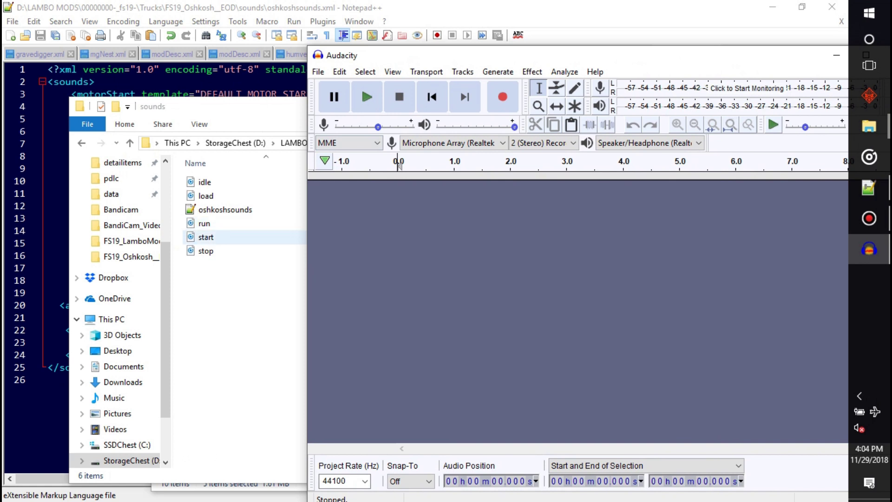
drag(206, 237, 526, 267)
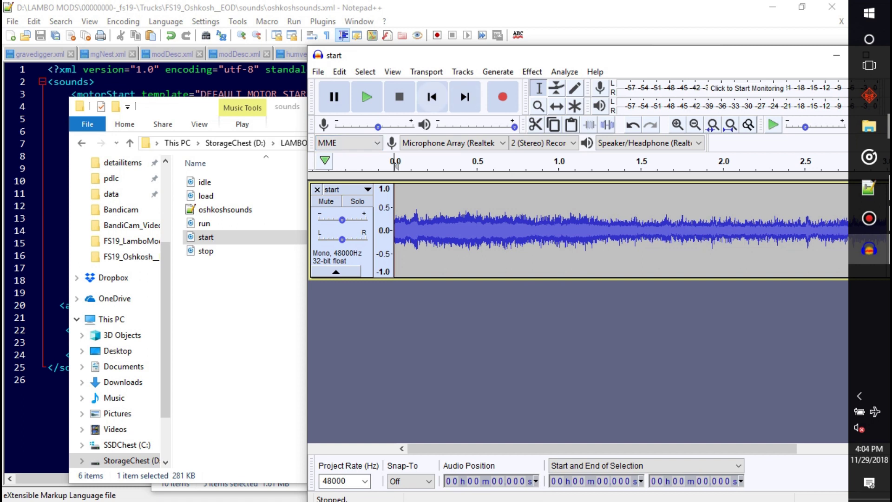
- Export the start track as an Ogg Vorbis file named start into Trucks\FS19_Oshkosh__EOD\sounds, proceeding to the metadata tags
click(317, 71)
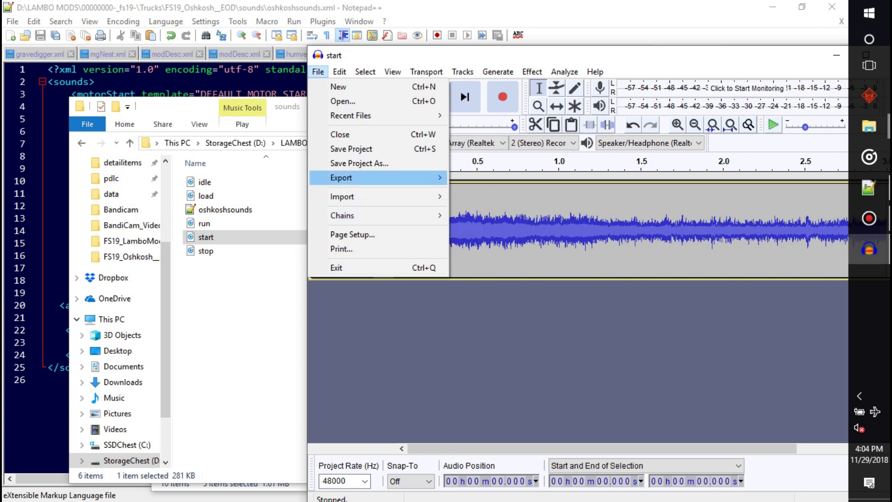
mouse_move(341, 178)
click(494, 207)
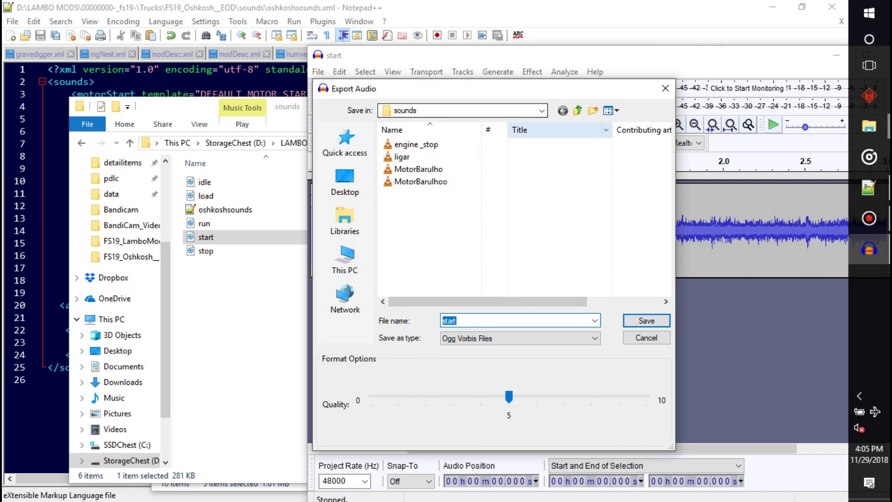
click(541, 110)
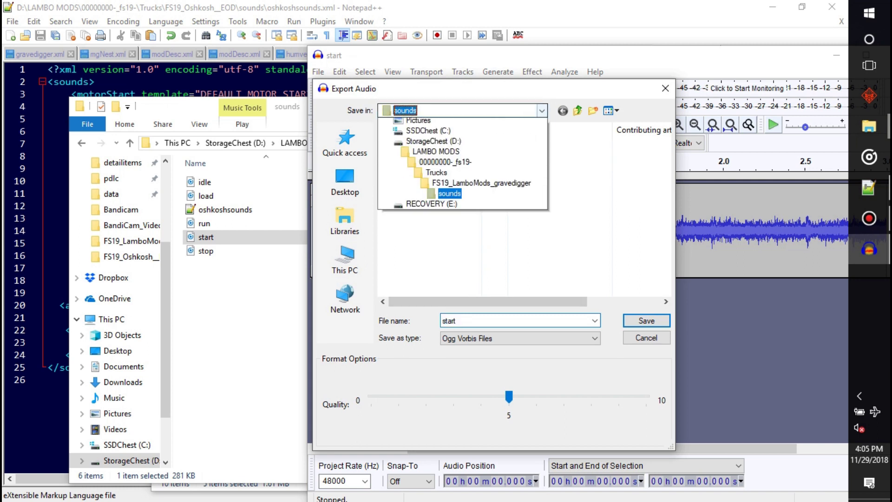
click(436, 308)
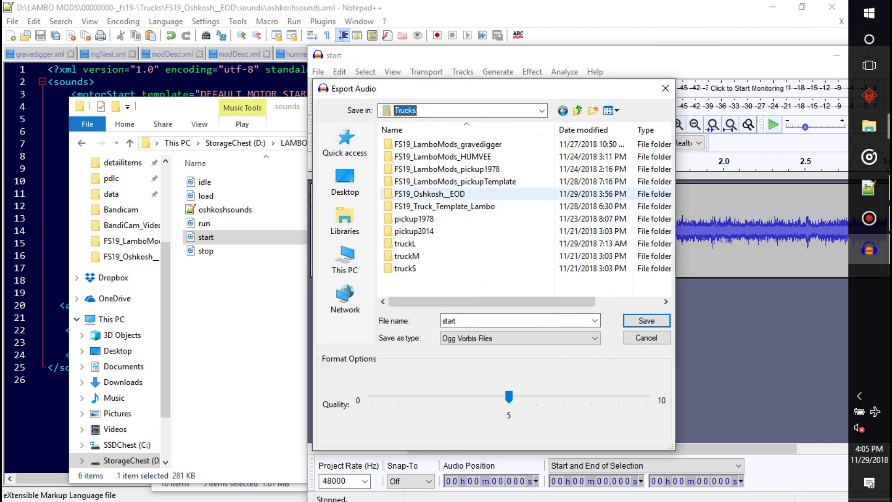
double_click(430, 194)
double_click(405, 145)
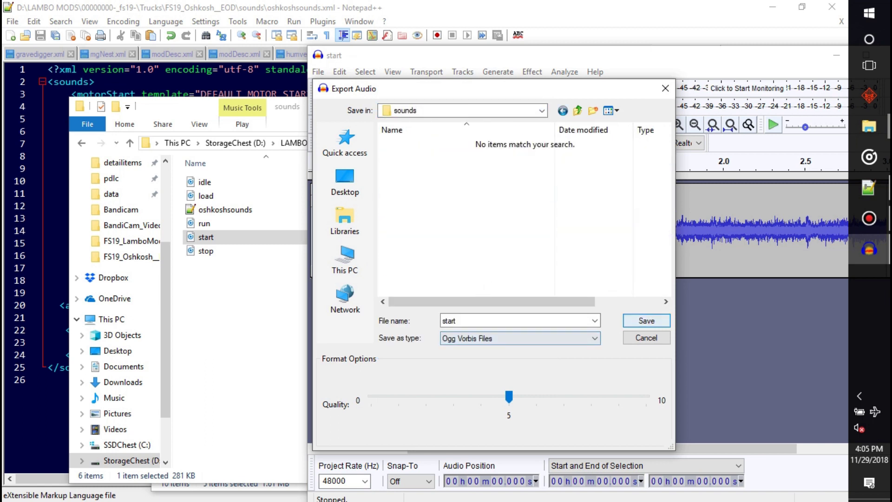
key(Return)
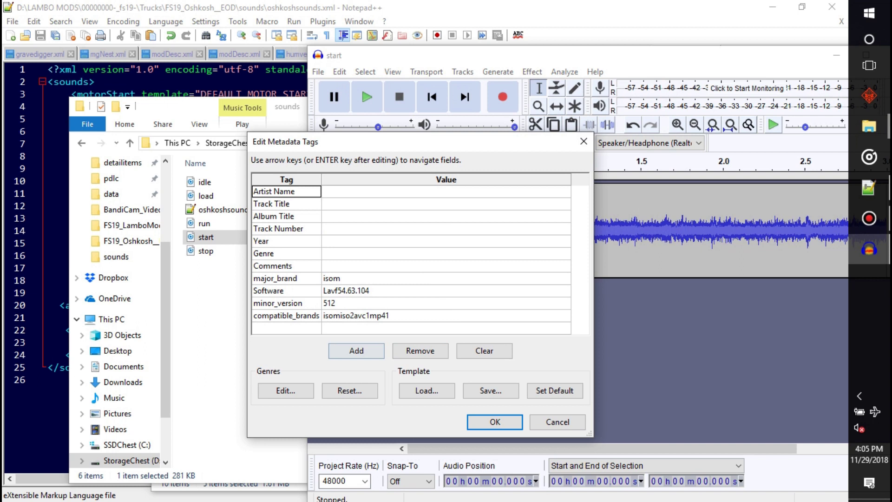
- Set the Artist Name metadata tag to "Lambo-mods.com" and finish exporting the start sound
click(391, 191)
text(L)
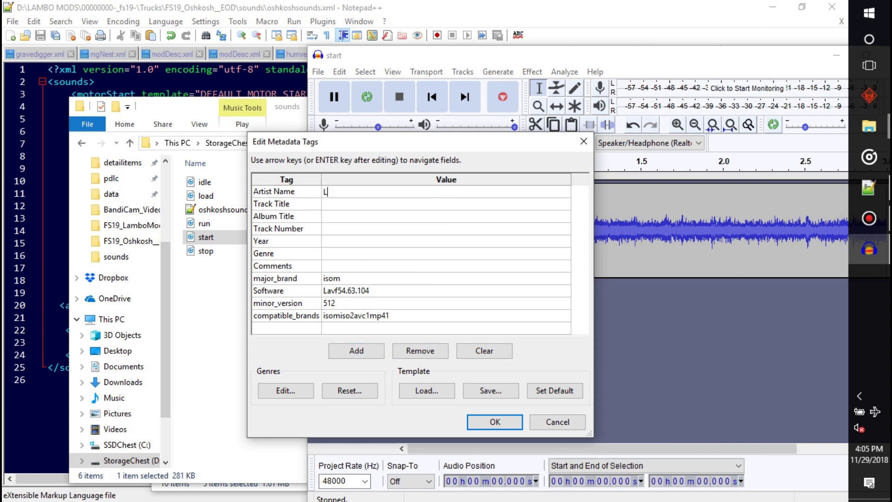
text(ambo-mods.com)
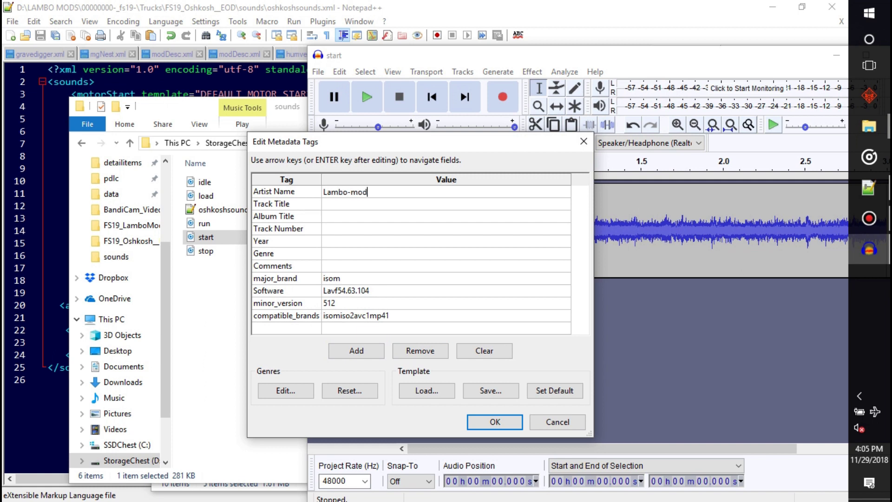
key(ctrl+shift+Left)
key(ctrl+shift+Left)
key(ctrl+shift+Left)
key(ctrl+shift+Left)
key(ctrl+shift+Left)
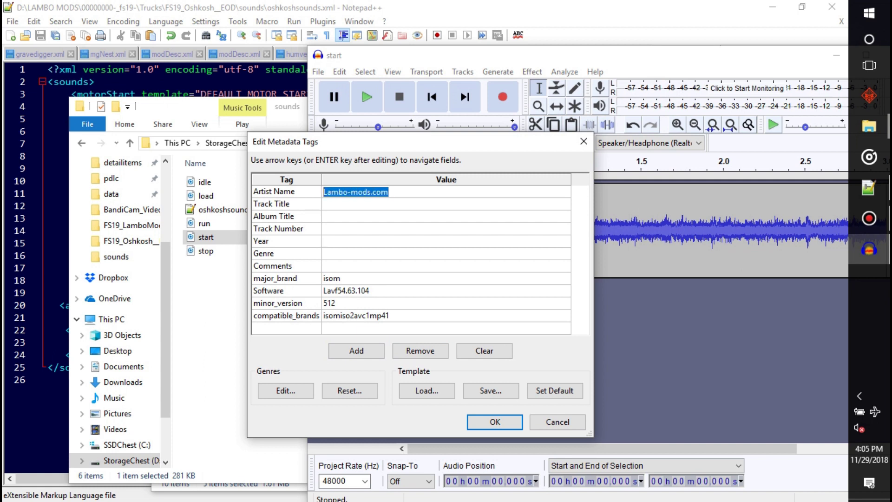
key(Return)
key(Return)
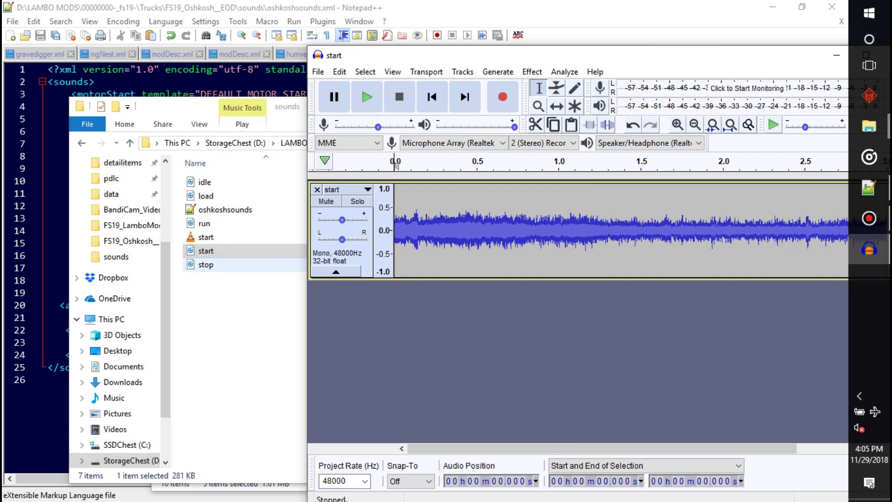
- Delete the start WAV file from the FS19_Oshkosh__EOD sounds folder and close the start track in Audacity
click(215, 252)
key(Delete)
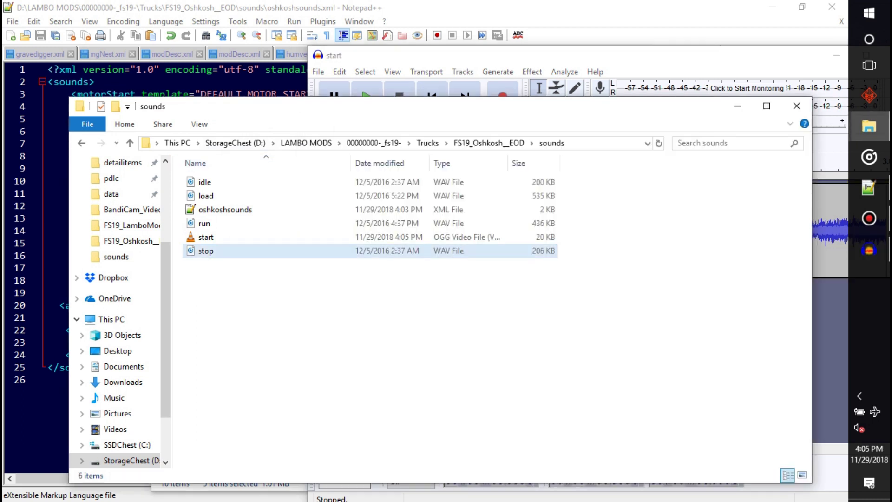
key(alt+Tab)
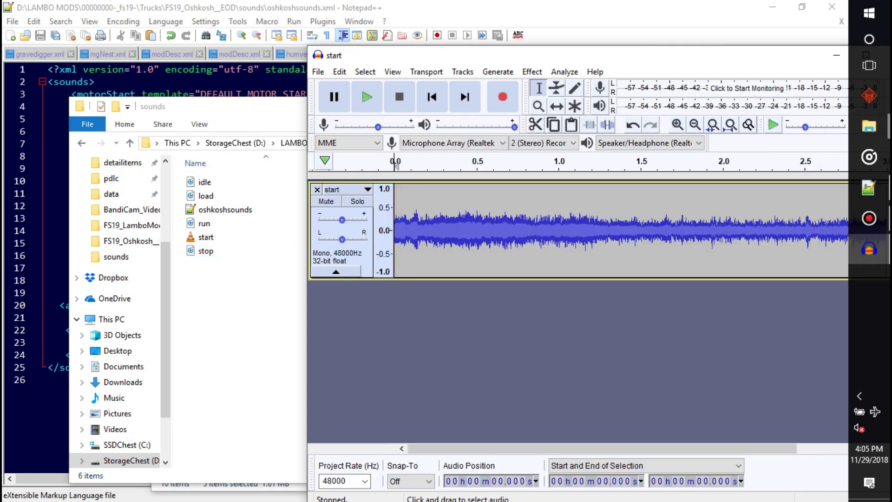
click(317, 189)
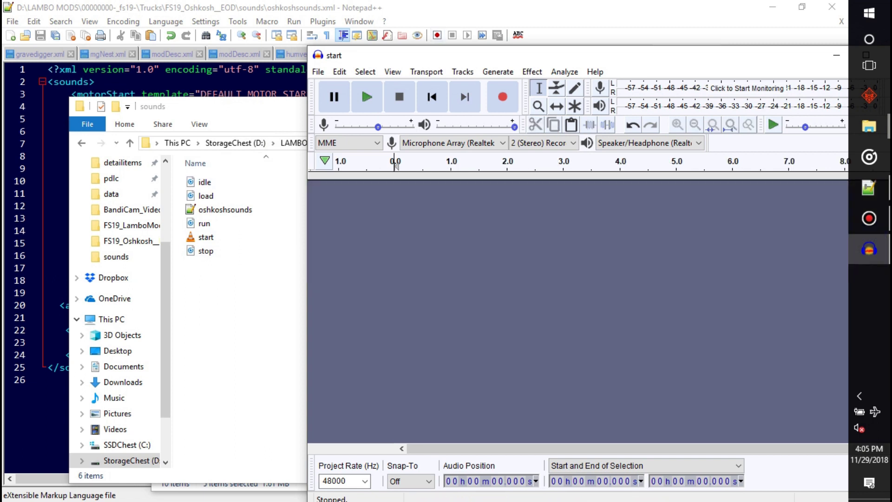
- Import the stop WAV file into Audacity and export it as stop in Ogg Vorbis format, keeping the metadata tags
drag(206, 251, 465, 244)
key(alt+f)
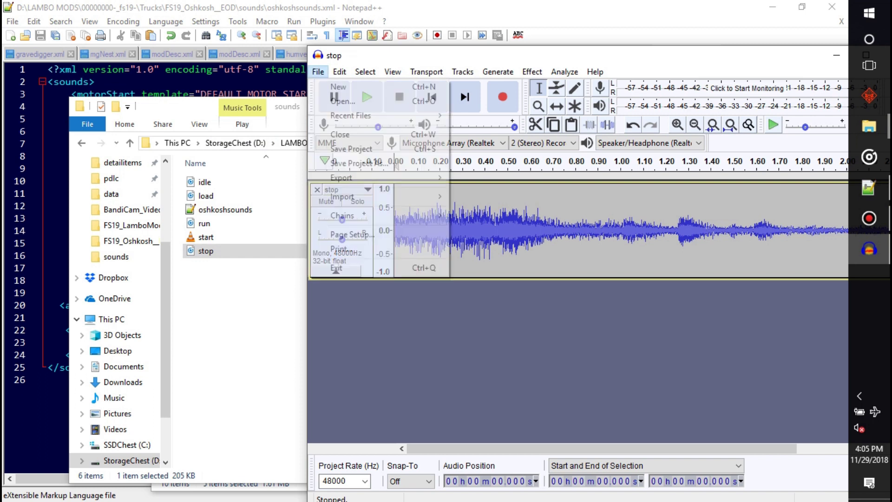
mouse_move(342, 177)
click(489, 207)
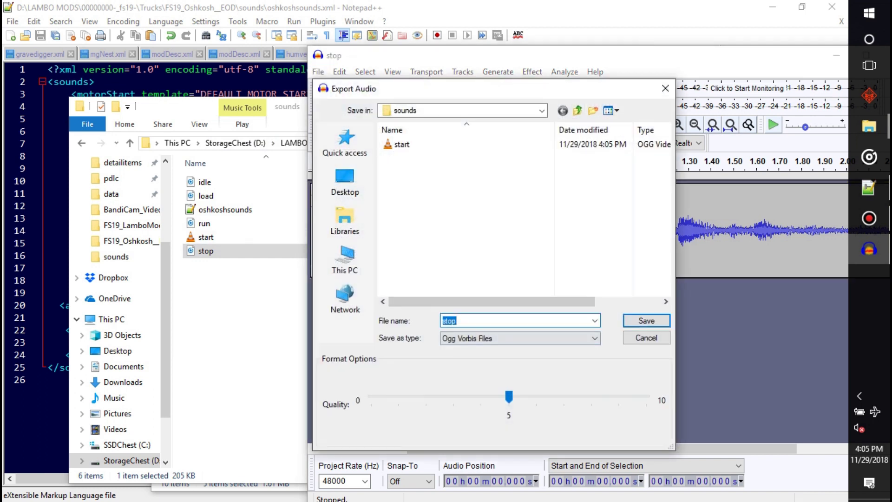
click(645, 320)
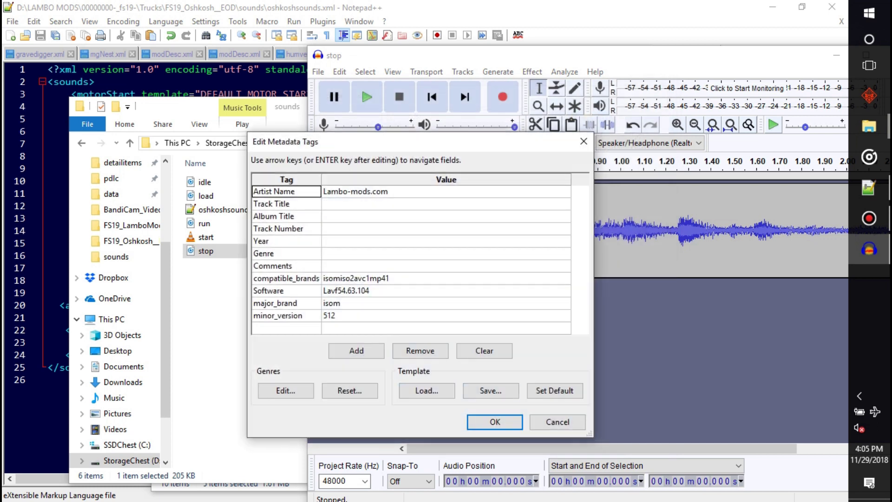
key(Return)
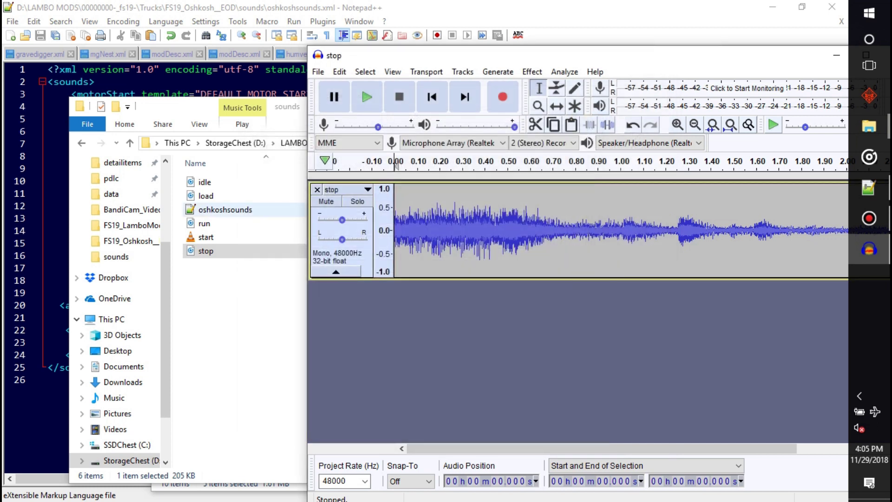
- Close the stop track in Audacity and delete the stop WAV file from the mod's sounds folder
key(Delete)
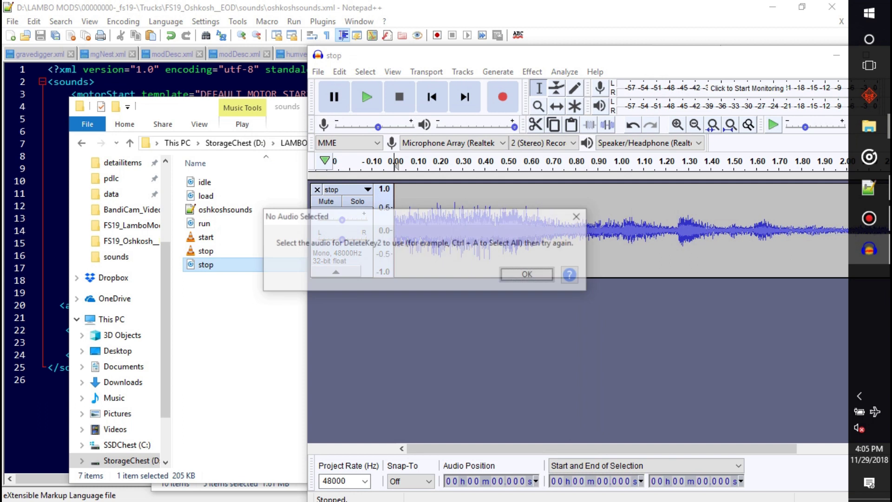
key(Return)
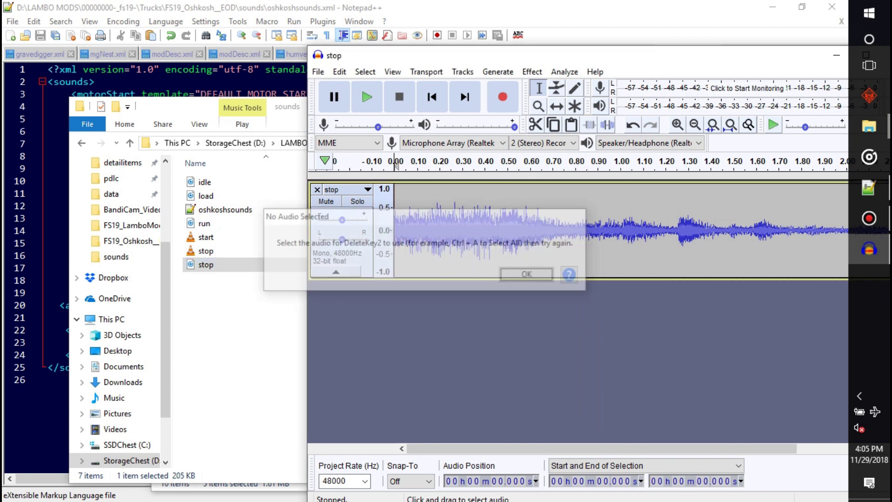
click(480, 230)
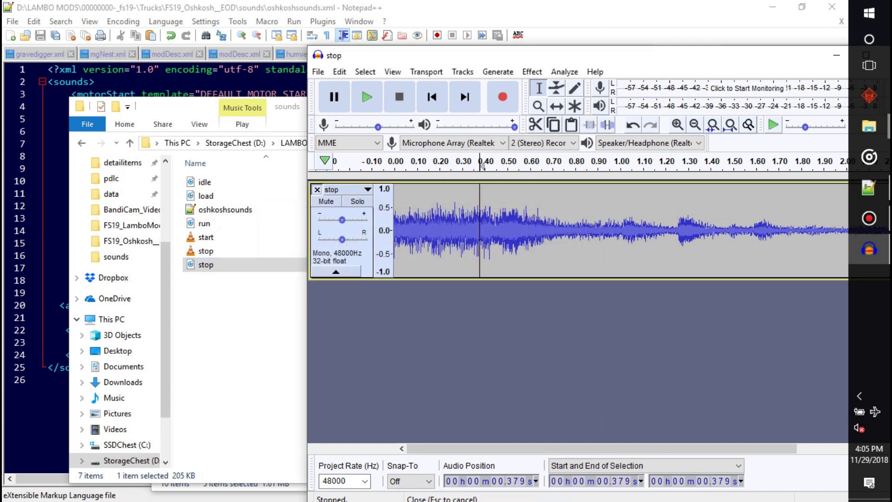
click(317, 189)
click(206, 265)
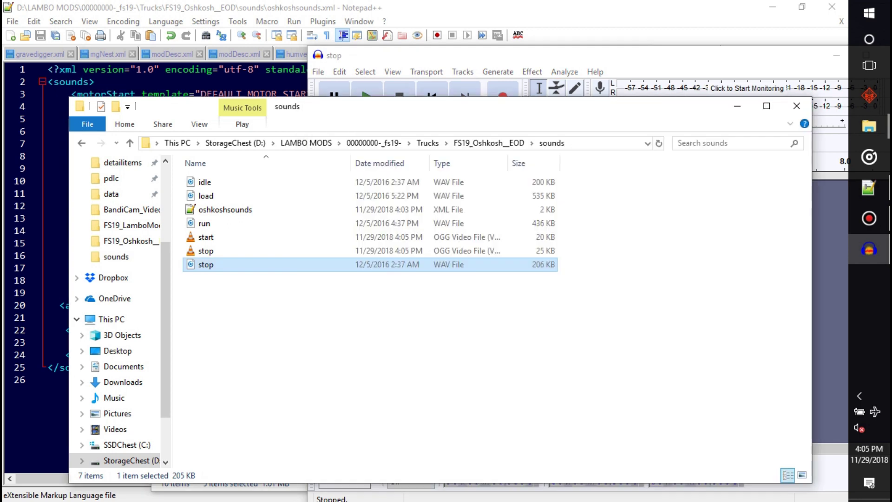
key(Delete)
- Import the run WAV file into Audacity and export it as run in Ogg Vorbis format to the same sounds folder
drag(204, 223, 829, 227)
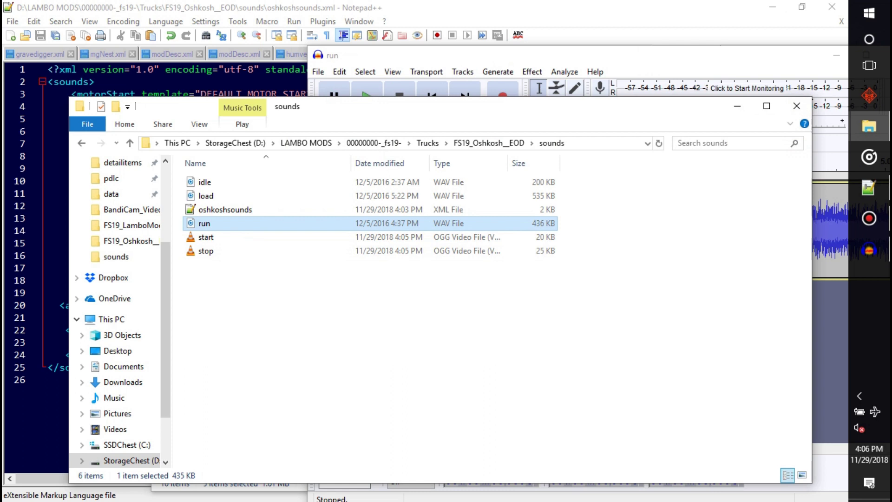
click(743, 57)
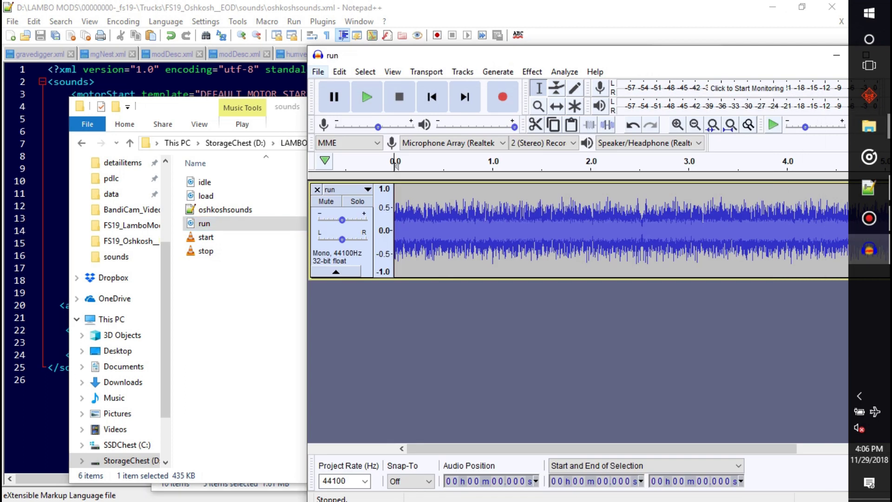
click(318, 72)
mouse_move(342, 177)
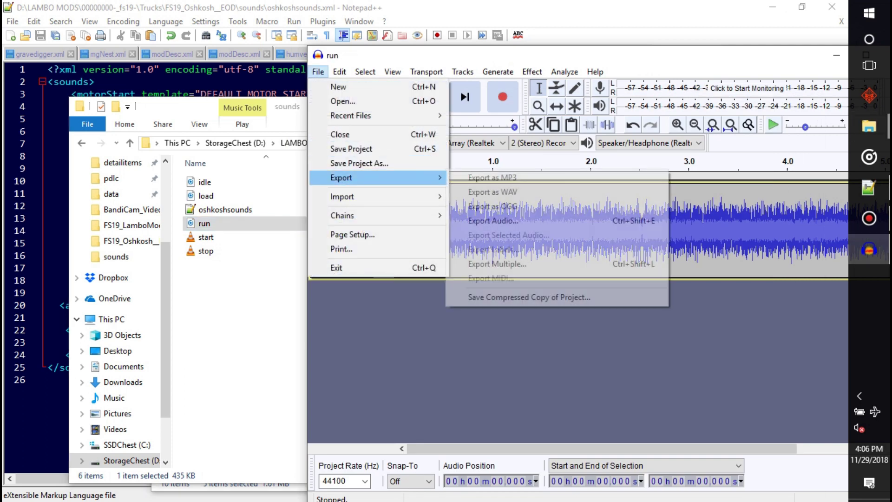
click(492, 206)
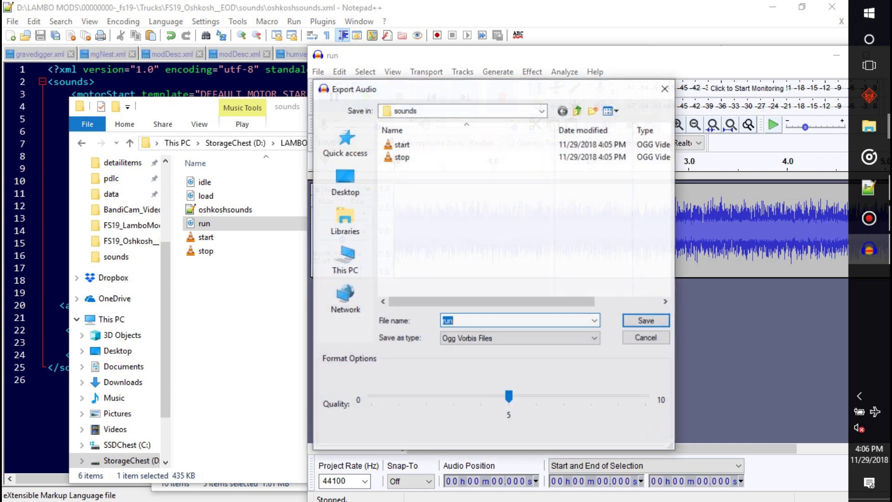
key(Return)
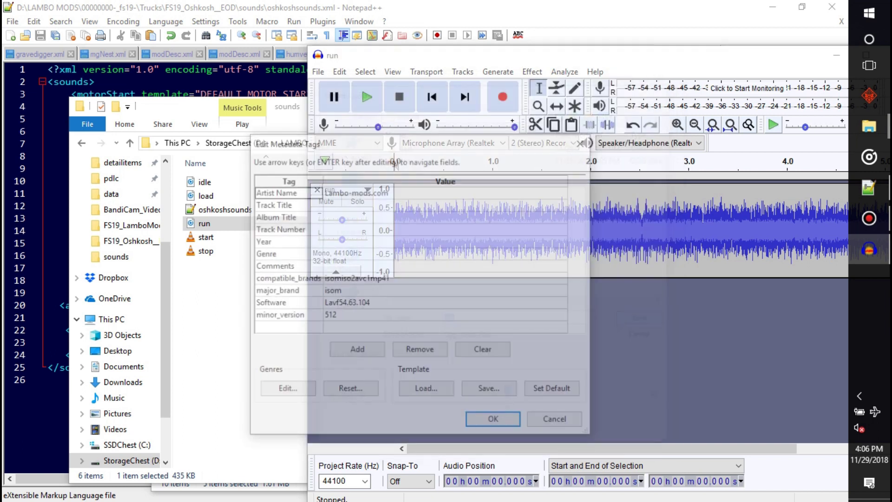
key(Return)
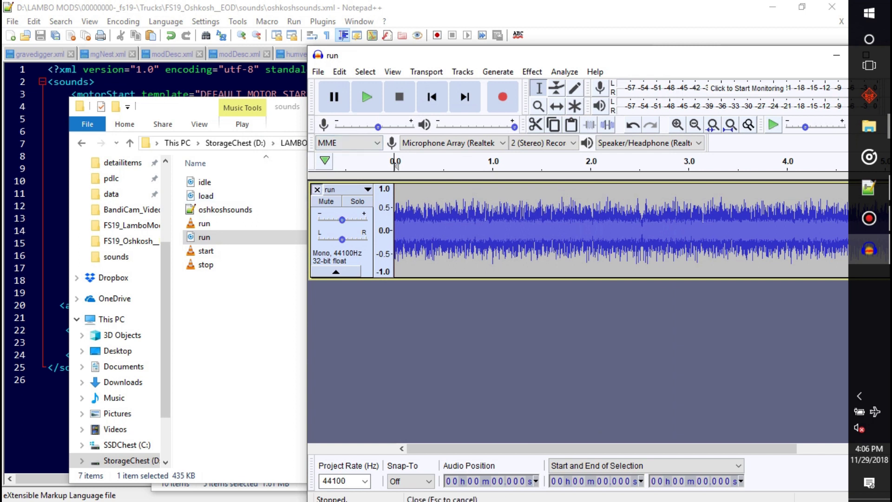
- Close the run track in Audacity and delete the run WAV file from the mod's sounds folder
click(317, 189)
click(207, 237)
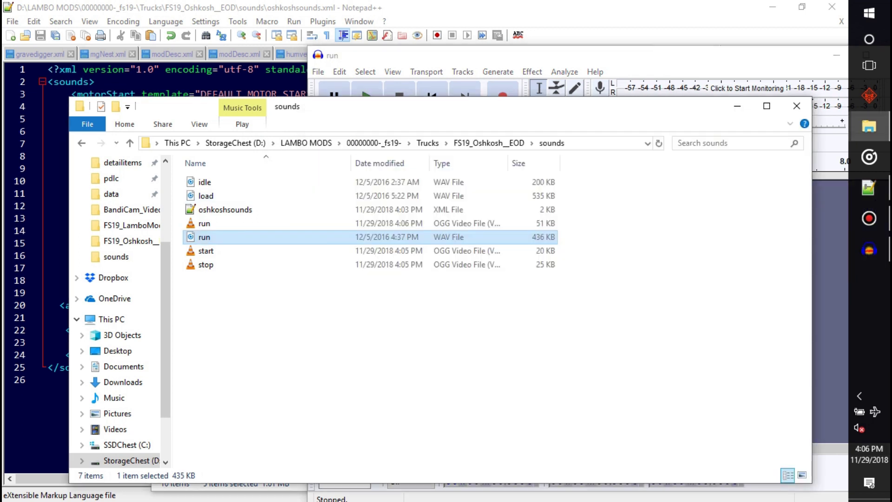
key(Delete)
- Import the load WAV file into Audacity and export it as load in Ogg Vorbis format, keeping the metadata tags
drag(206, 195, 831, 227)
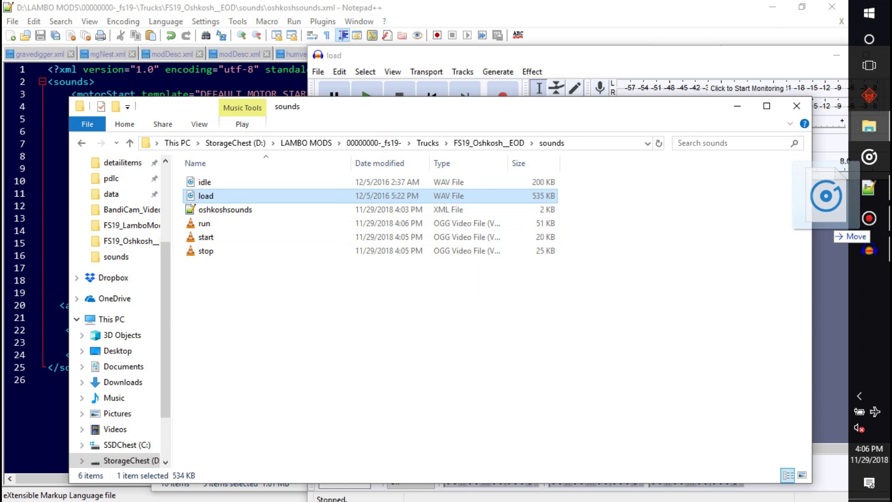
click(318, 72)
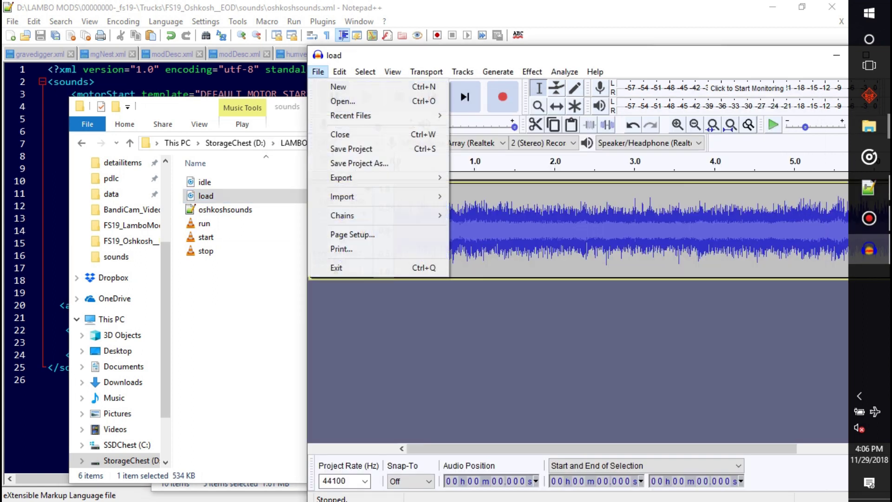
mouse_move(342, 178)
click(493, 207)
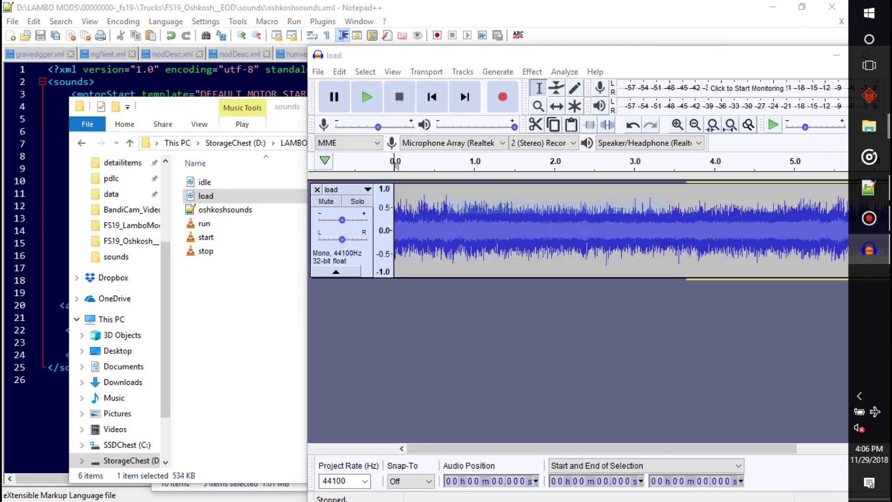
key(Return)
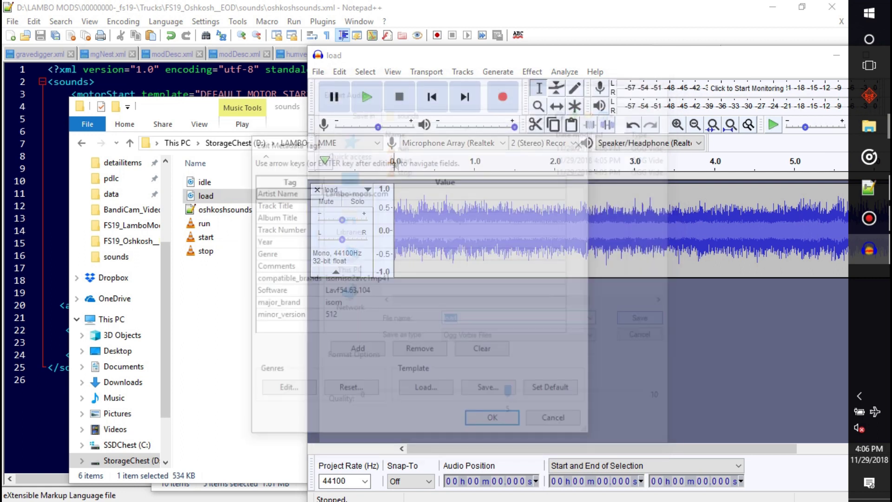
key(Return)
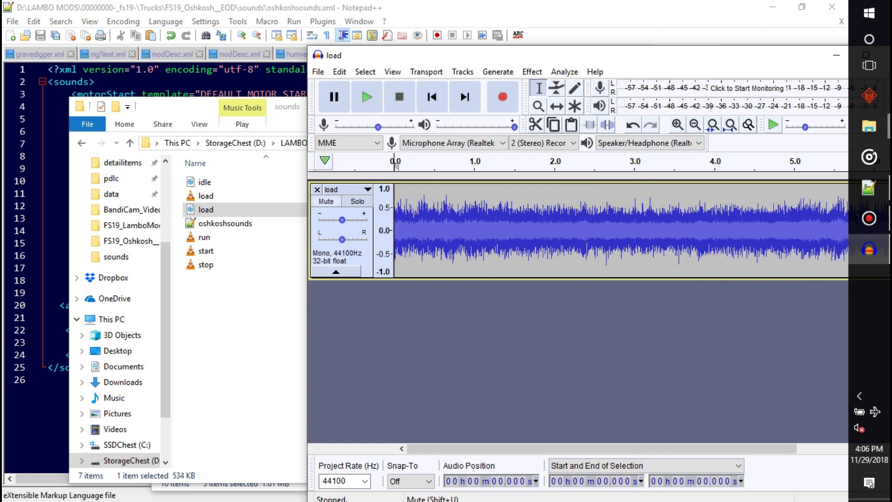
- Close the load track in Audacity and delete the load WAV file from the mod's sounds folder
click(317, 189)
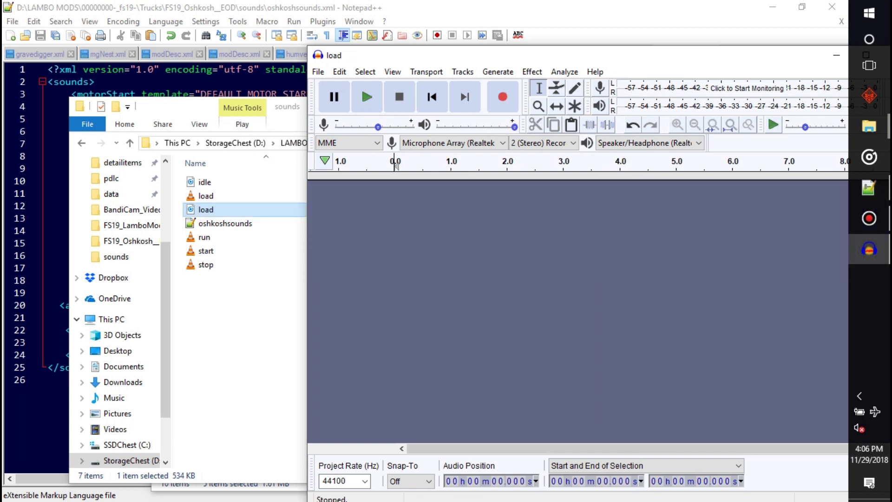
click(206, 210)
key(Delete)
- Import the idle WAV file into Audacity and export it as idle in Ogg Vorbis format to the same sounds folder
click(204, 182)
drag(204, 181, 832, 182)
click(753, 56)
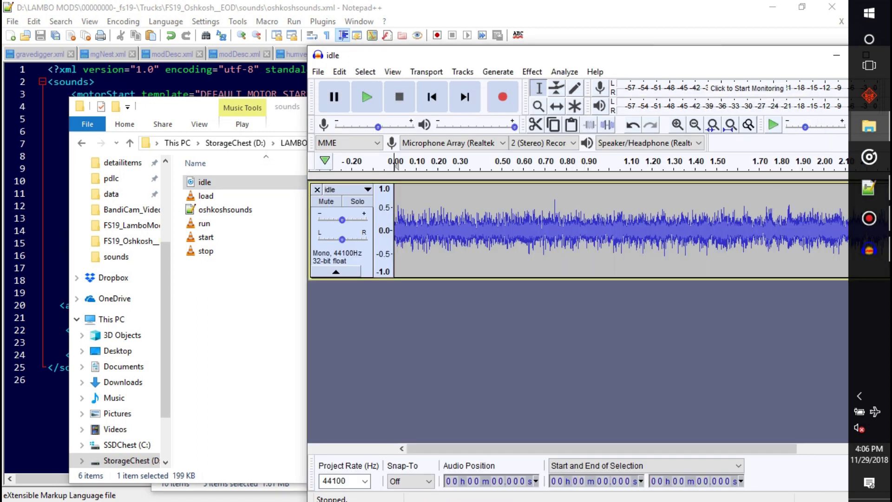
click(318, 72)
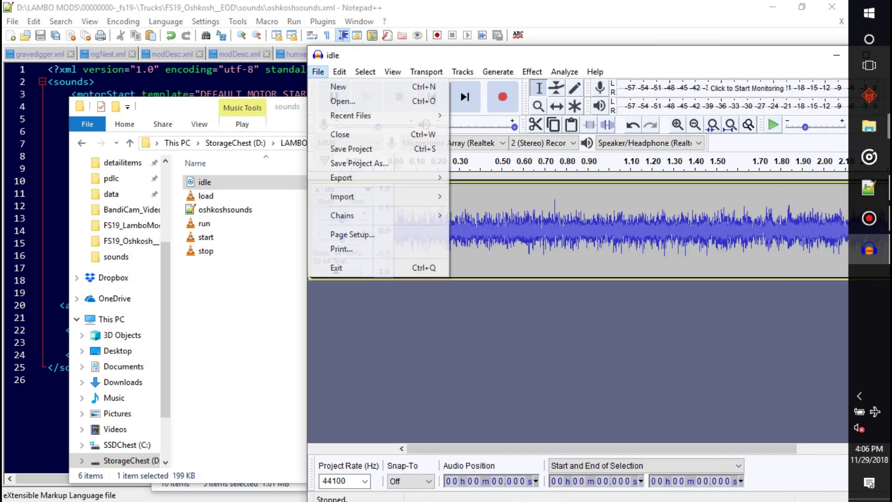
mouse_move(342, 177)
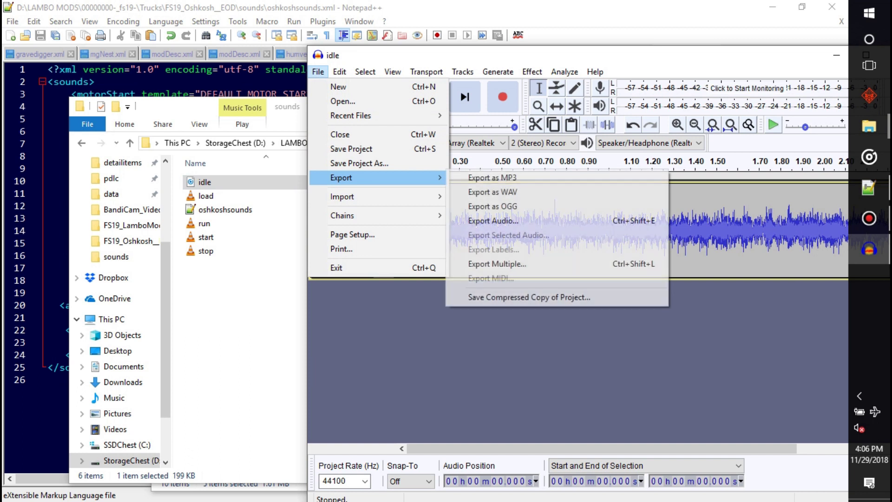
click(492, 207)
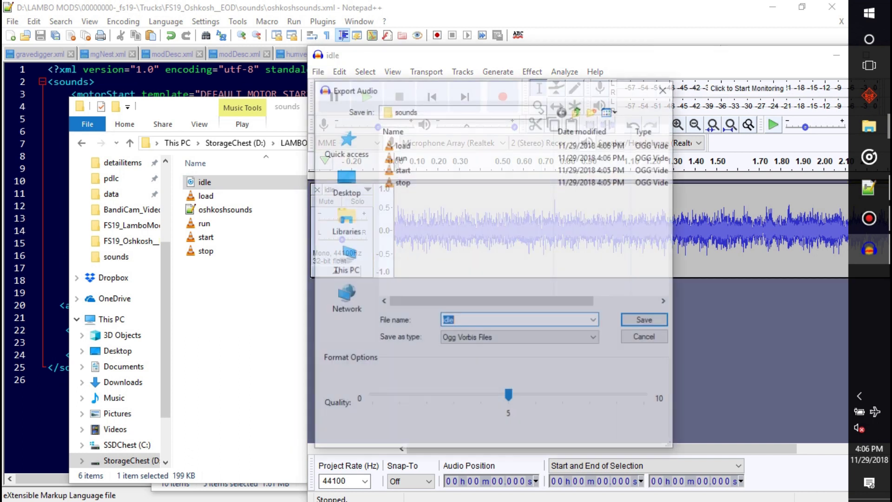
key(Return)
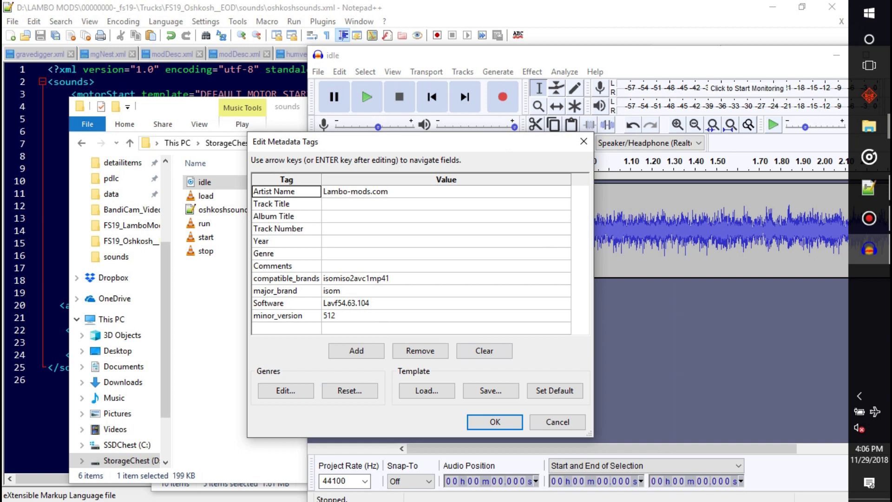
key(Return)
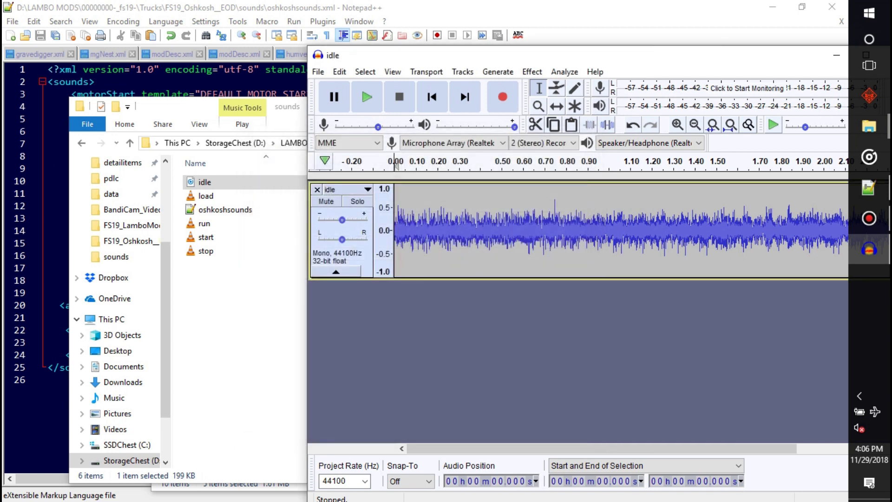
- Close Audacity without saving the project and delete the idle WAV file from the mod's sounds folder
drag(790, 55, 690, 52)
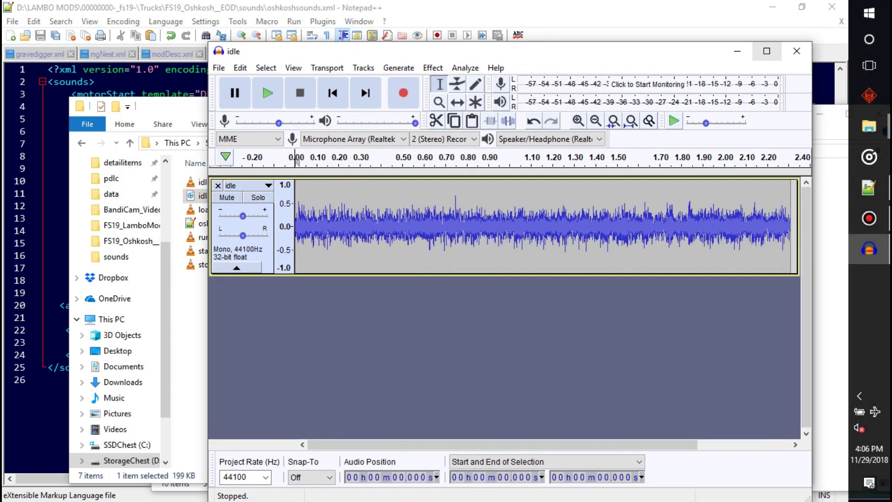
click(797, 51)
click(797, 51)
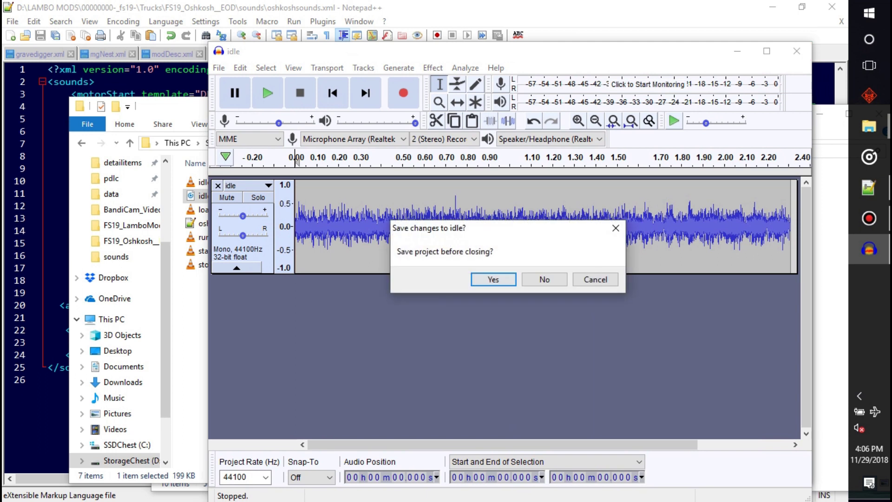
key(Return)
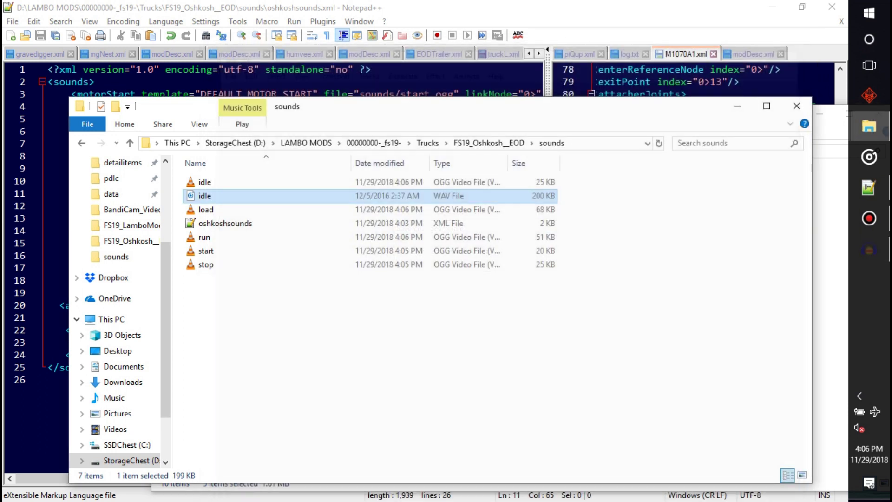
key(Delete)
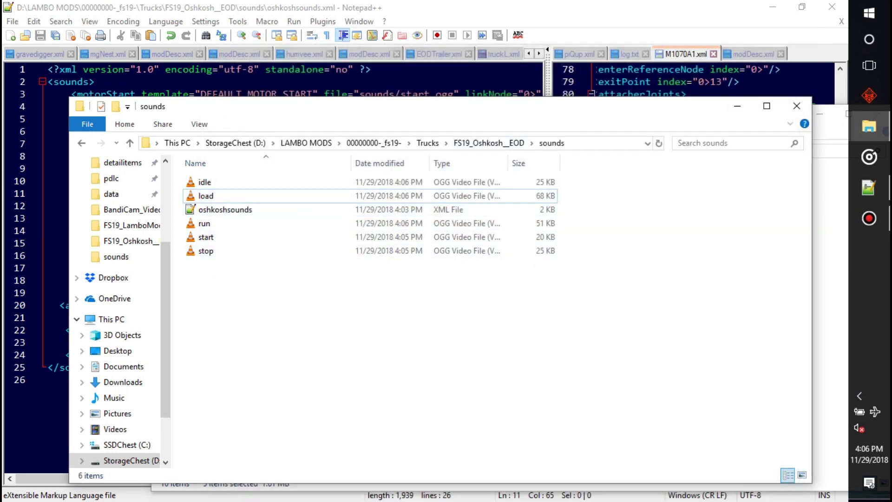
- Switch to Notepad++ and review the motor sound entries in oshkoshsounds.xml, placing the cursor on empty line 10
click(438, 9)
click(48, 181)
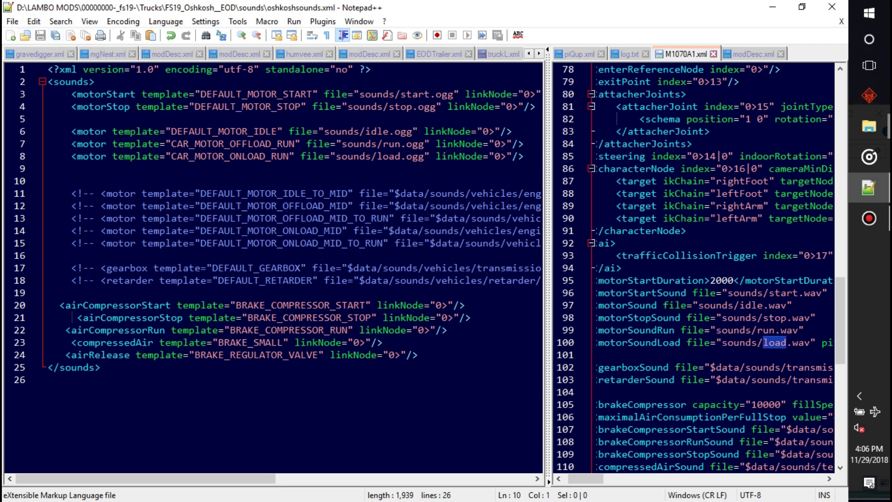
mouse_move(869, 187)
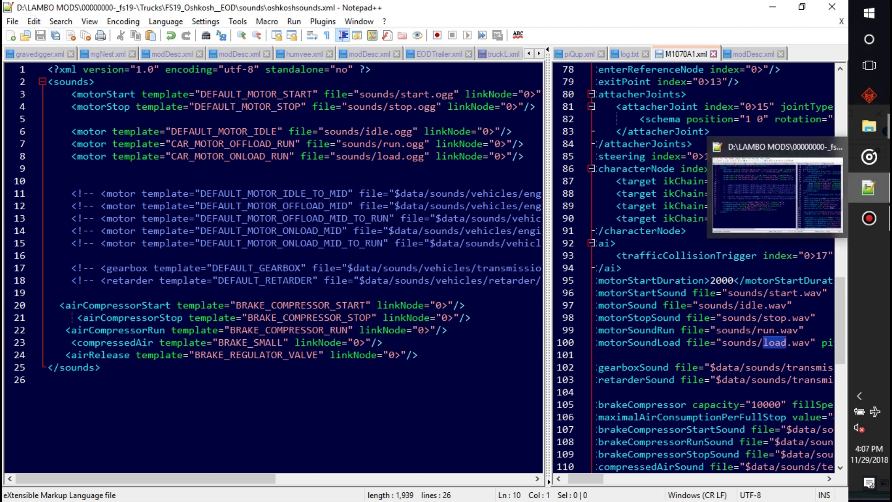